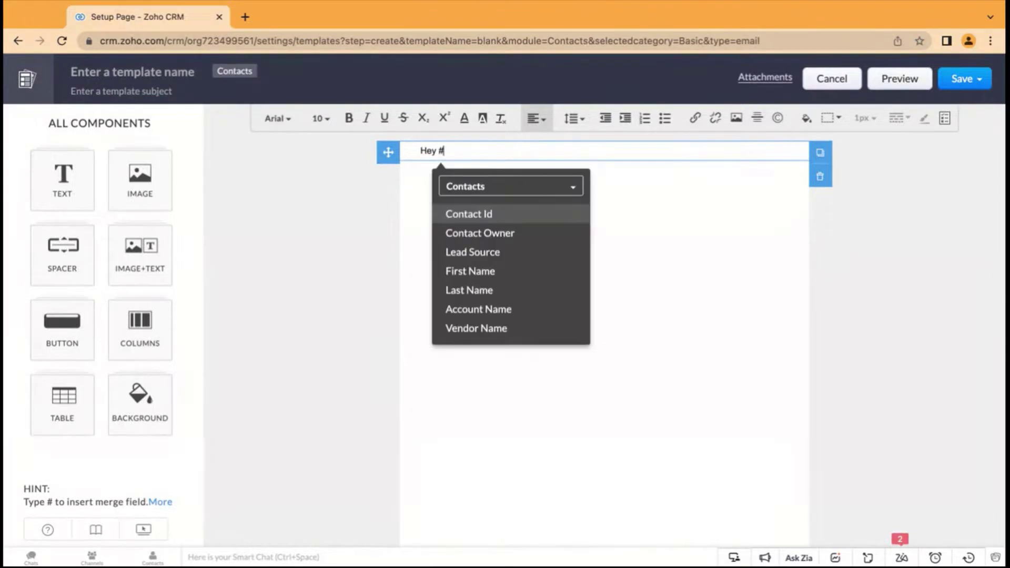
Insert the Contacts First Name merge field after "Hey" in the template body and copy the greeting line into the template subject
text(fi)
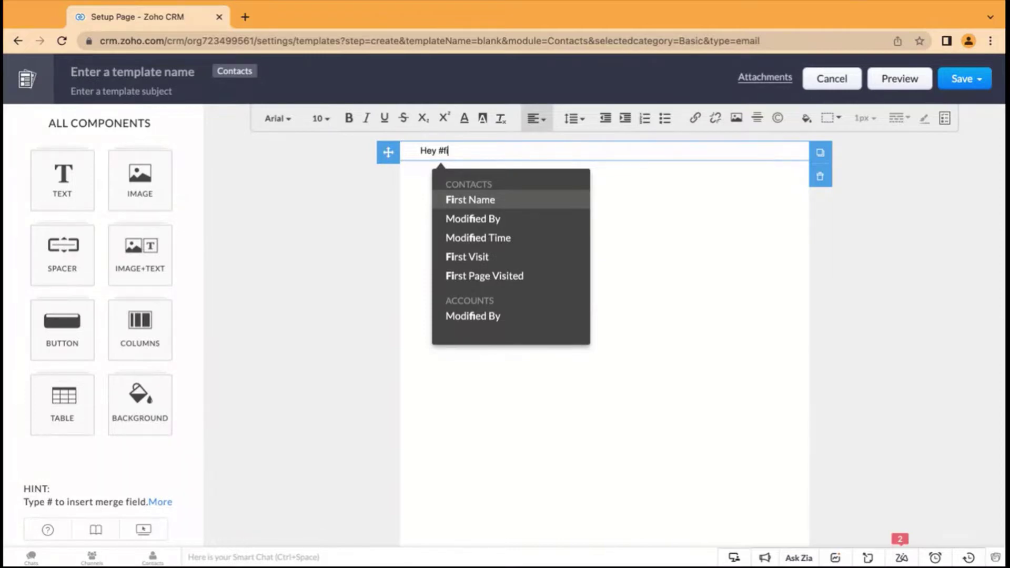
key(Return)
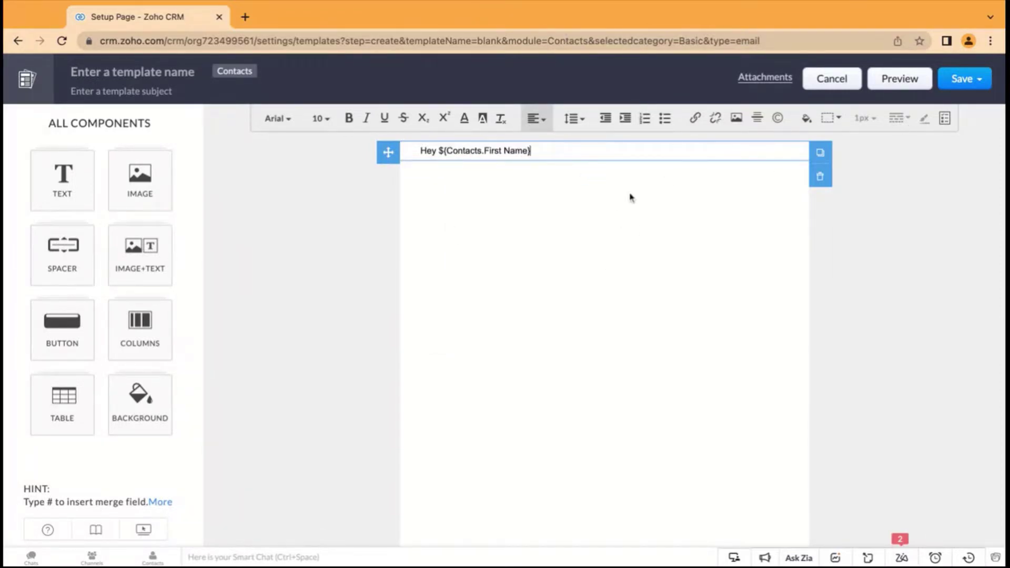
triple_click(443, 151)
key(ctrl+c)
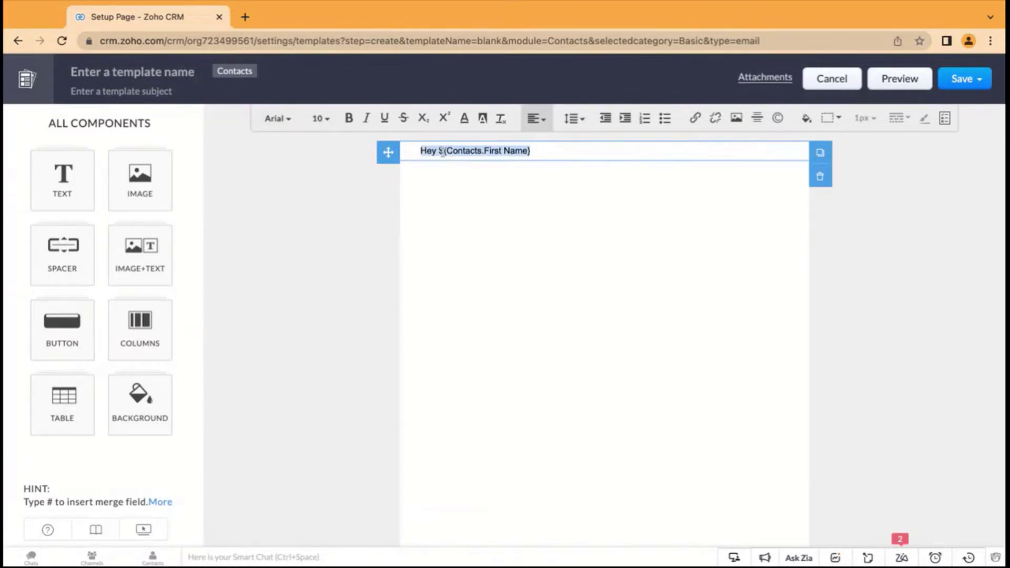
click(121, 91)
key(ctrl+v)
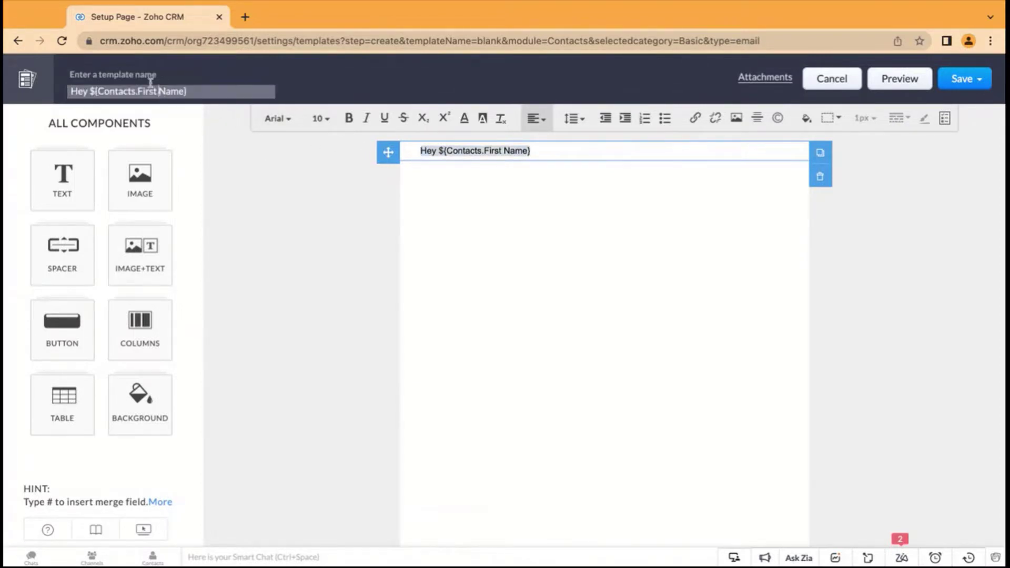
Name the email template "Test 1" and save it to the Public Email Templates folder
click(142, 75)
text(Test 1)
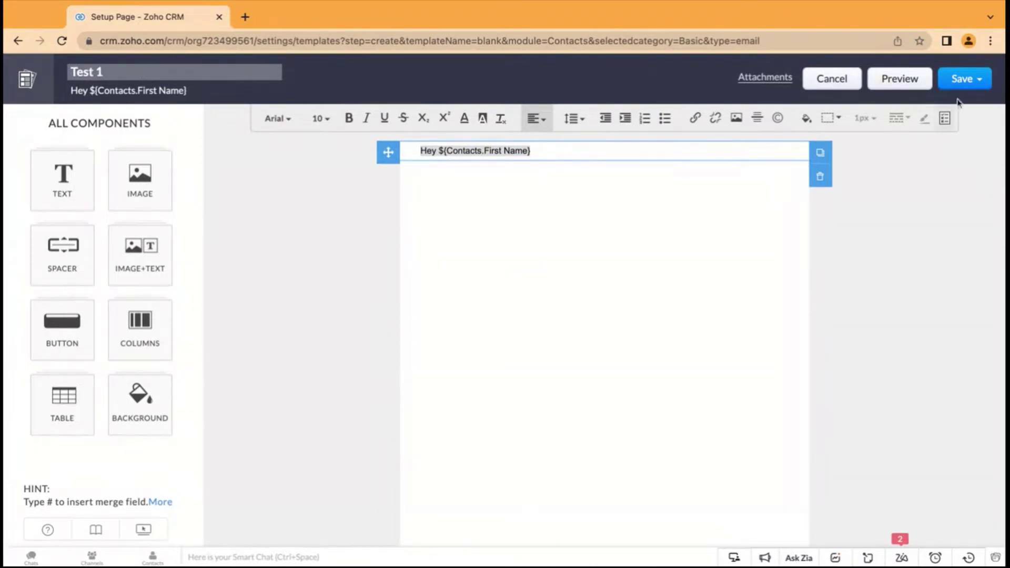
click(967, 79)
click(937, 109)
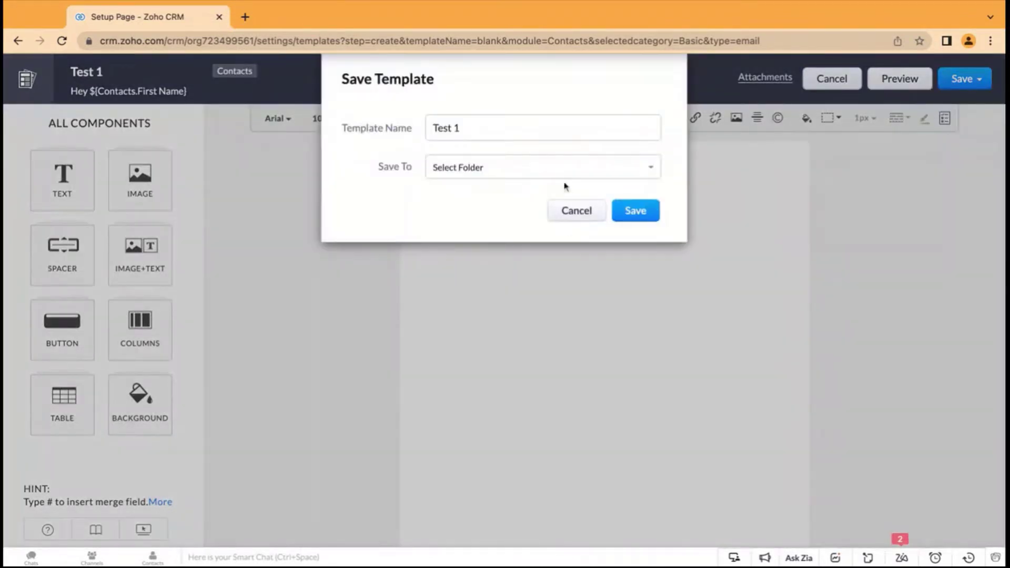
click(536, 174)
click(476, 203)
click(635, 213)
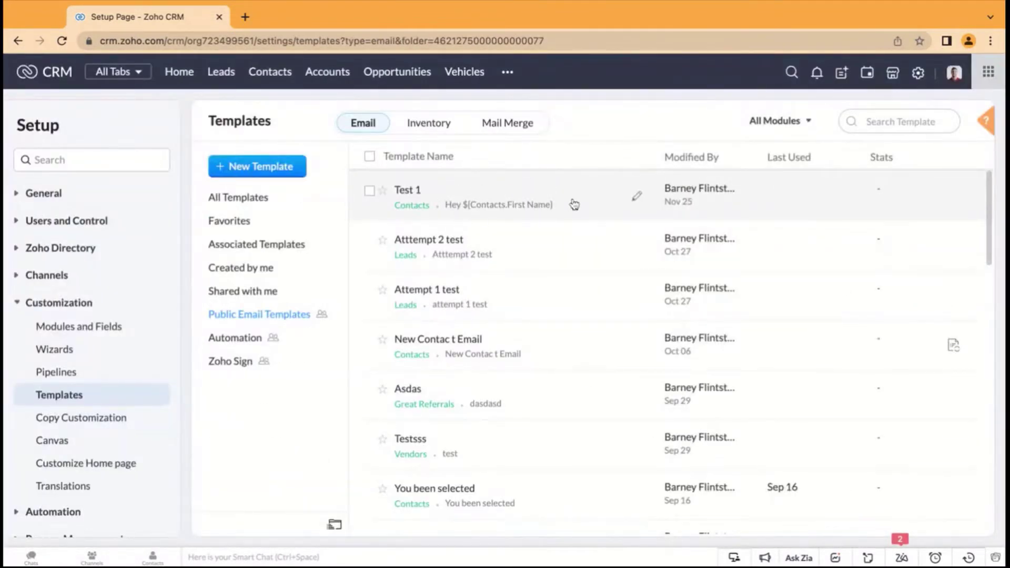
Open the record of the second contact in the Contacts list
click(287, 73)
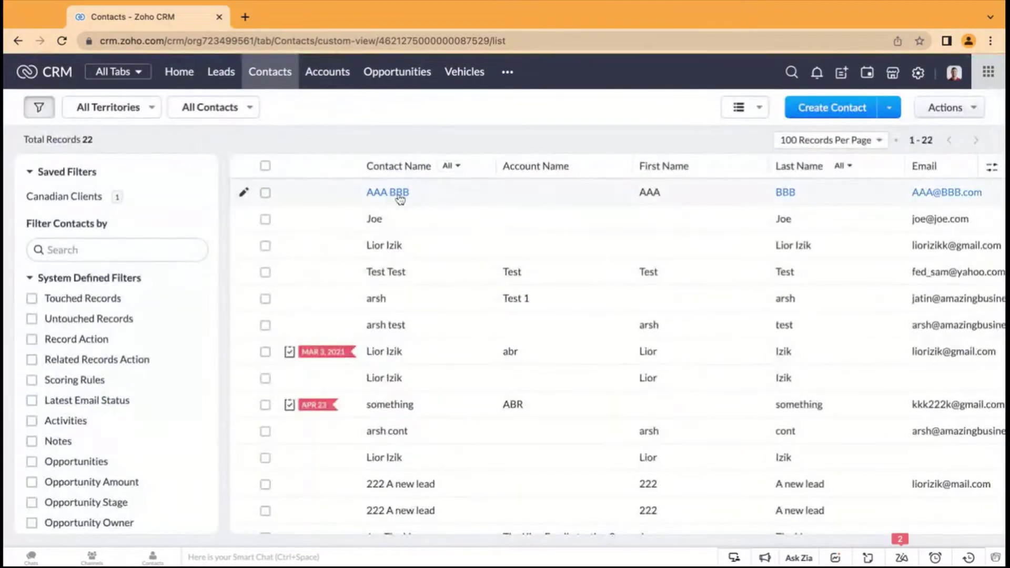
click(376, 223)
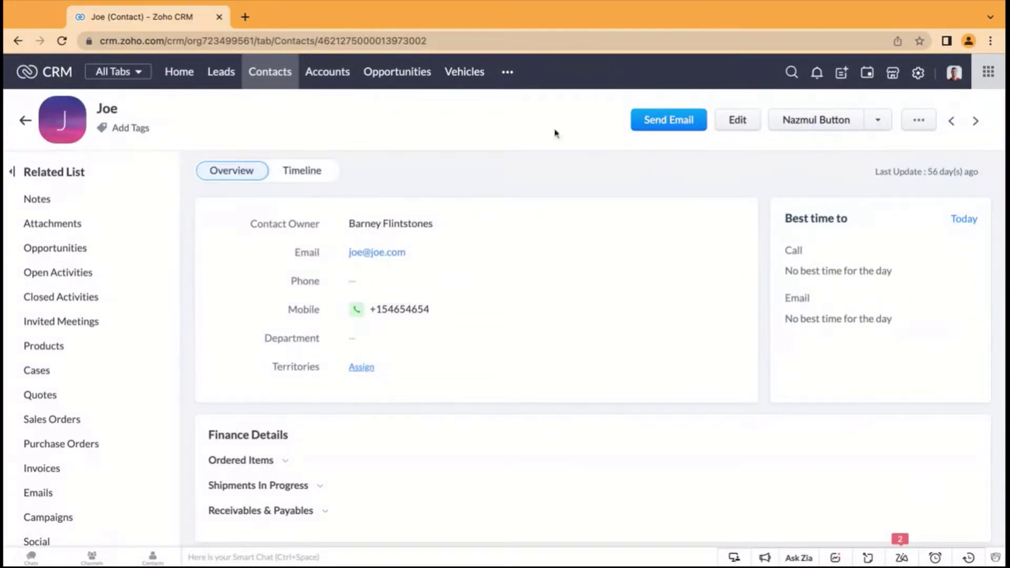
Fill a new email to this contact from the Test 1 template and close the message without sending it
click(670, 127)
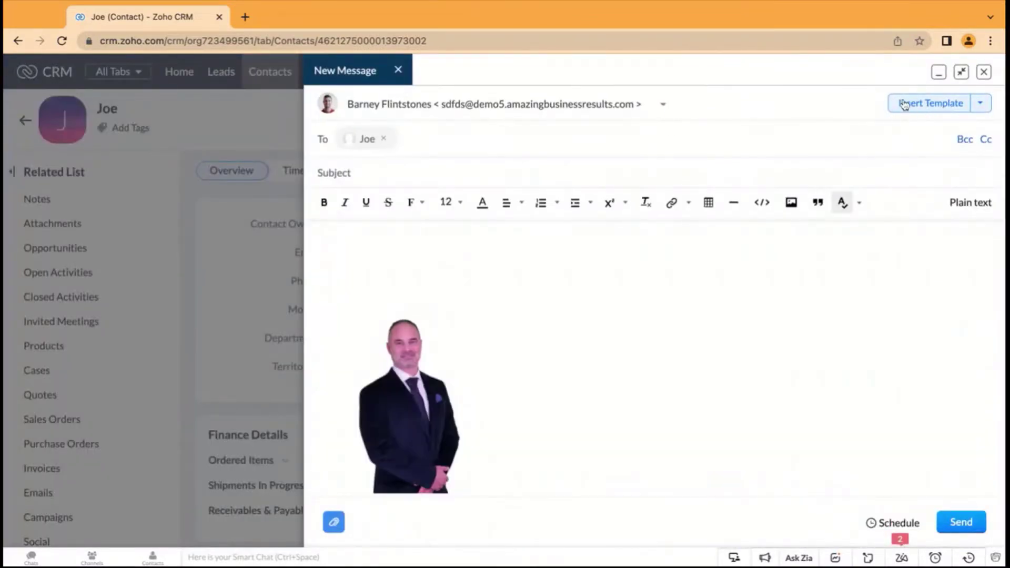
click(905, 105)
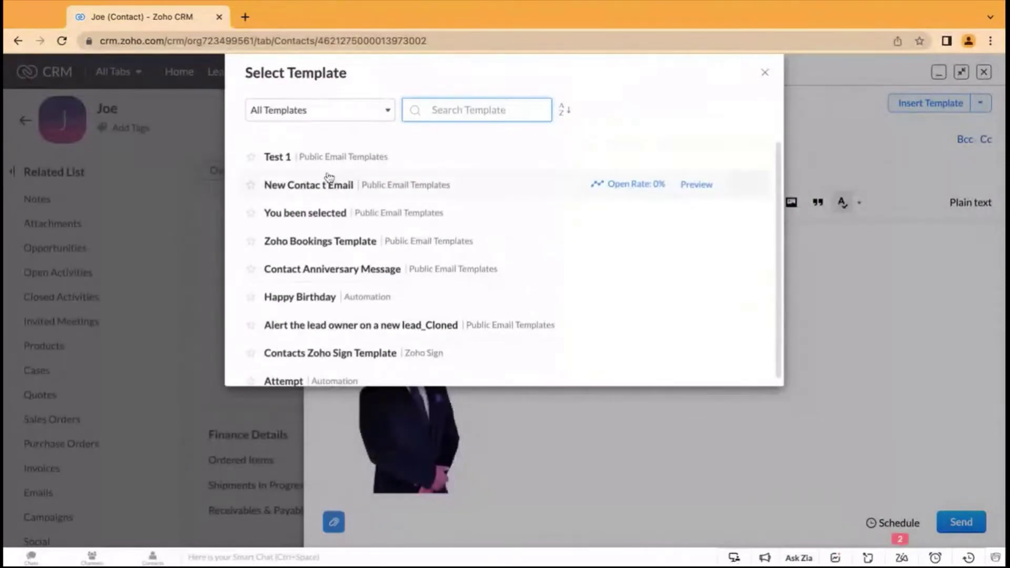
click(311, 157)
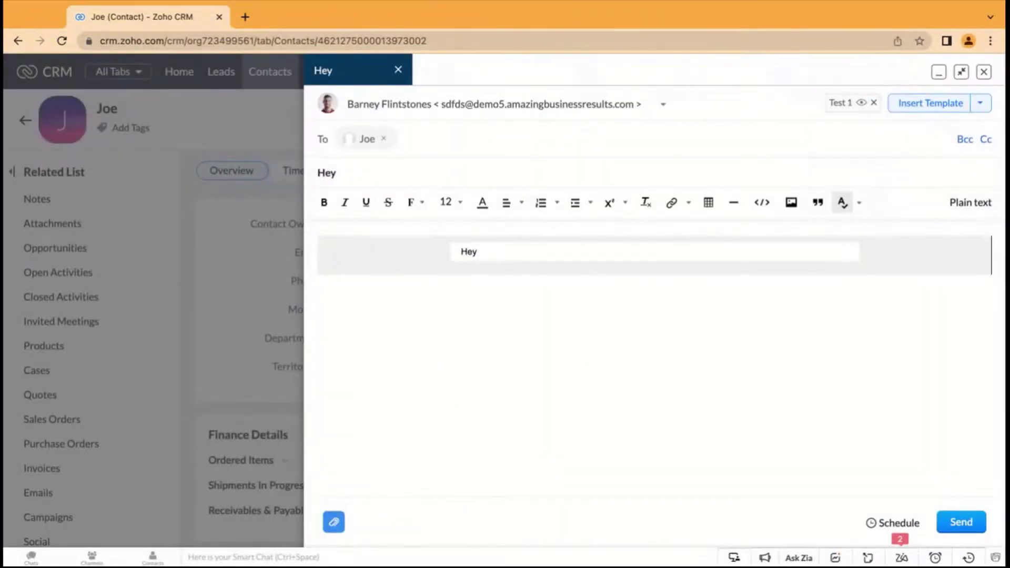
click(985, 73)
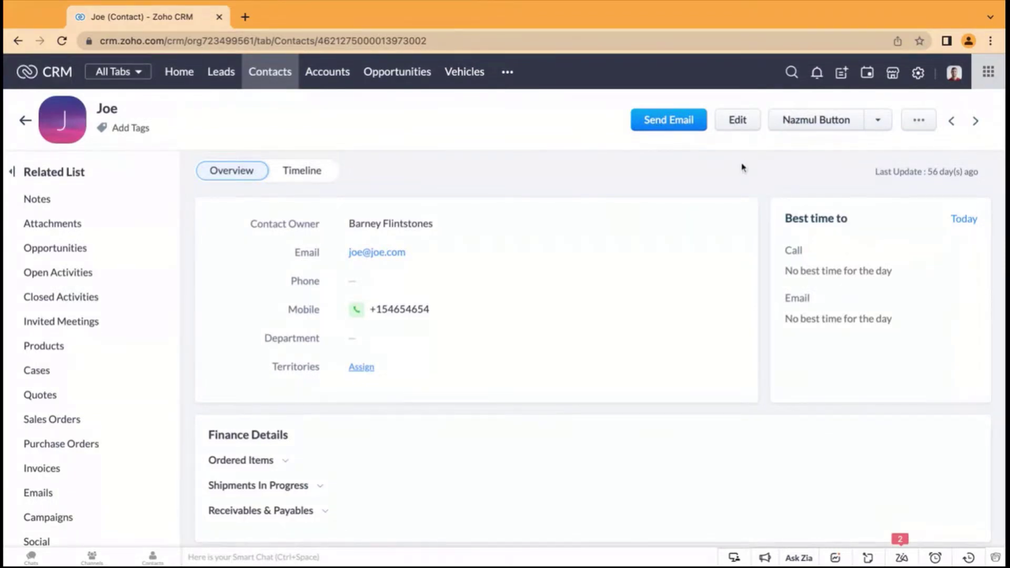
Start a new Contacts macro from this record and name it "Send an intro email to new contacts"
click(919, 125)
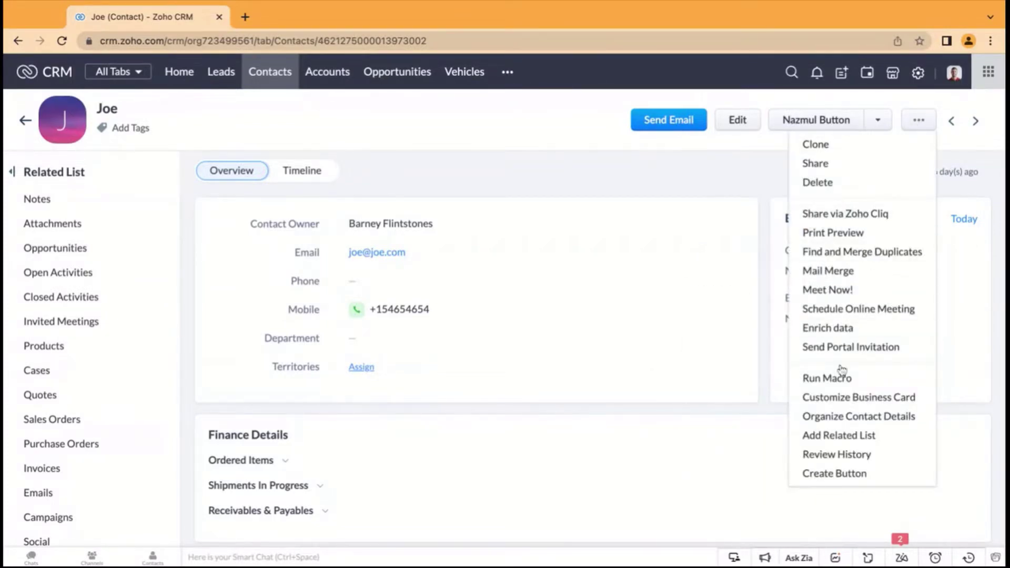
mouse_move(830, 379)
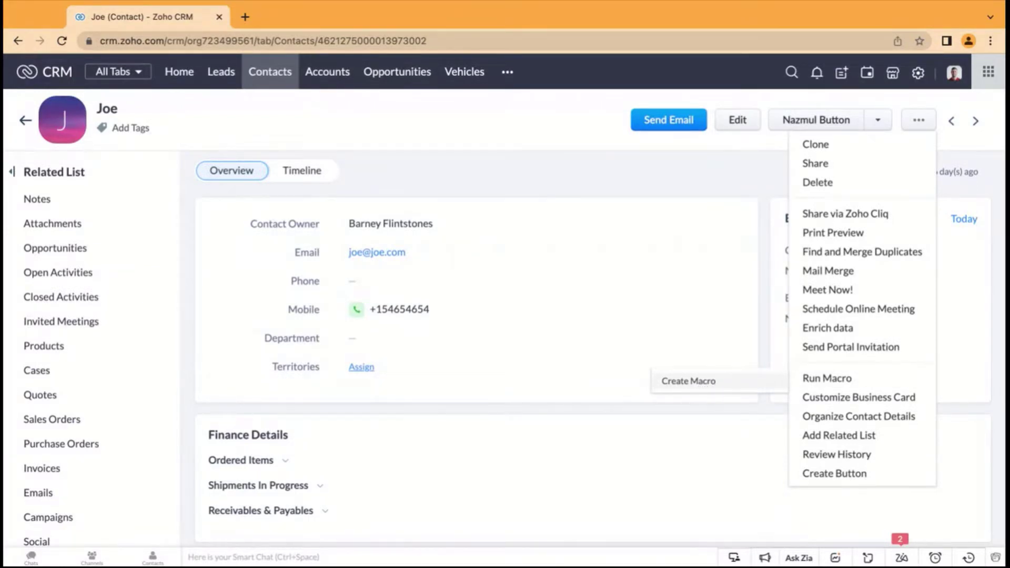
click(689, 381)
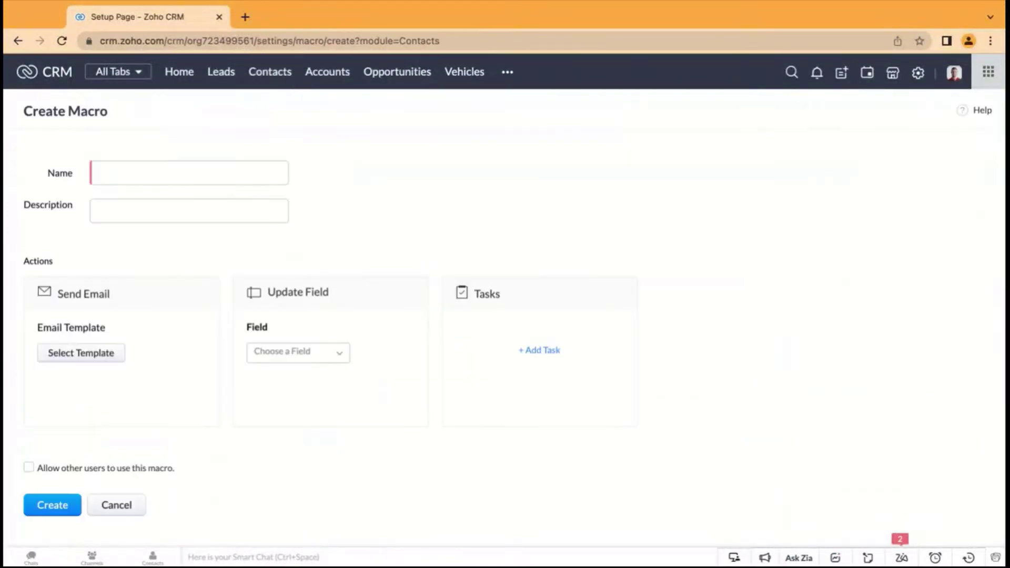
click(160, 177)
text(Se)
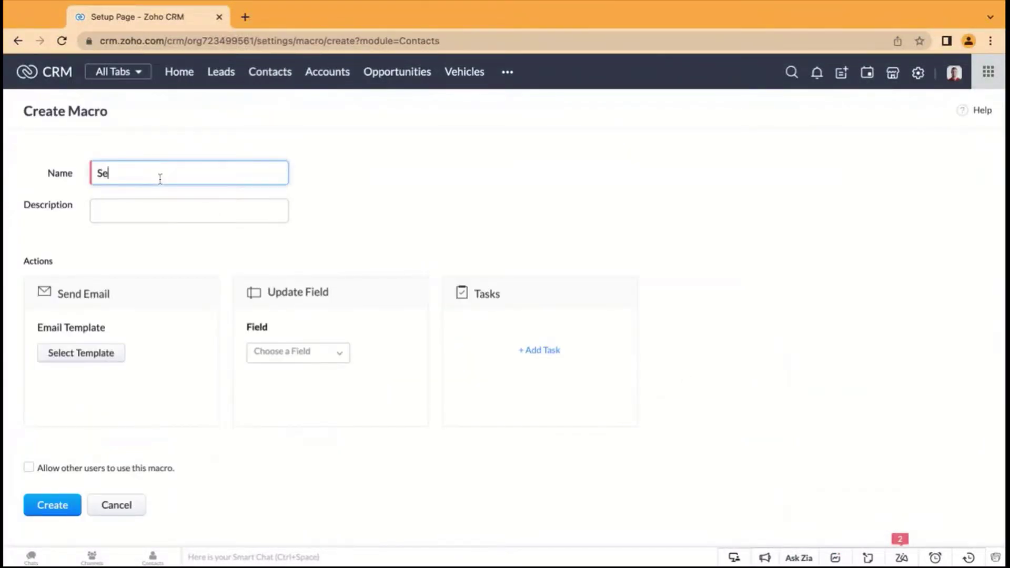
text(nd an intro email to new contacts)
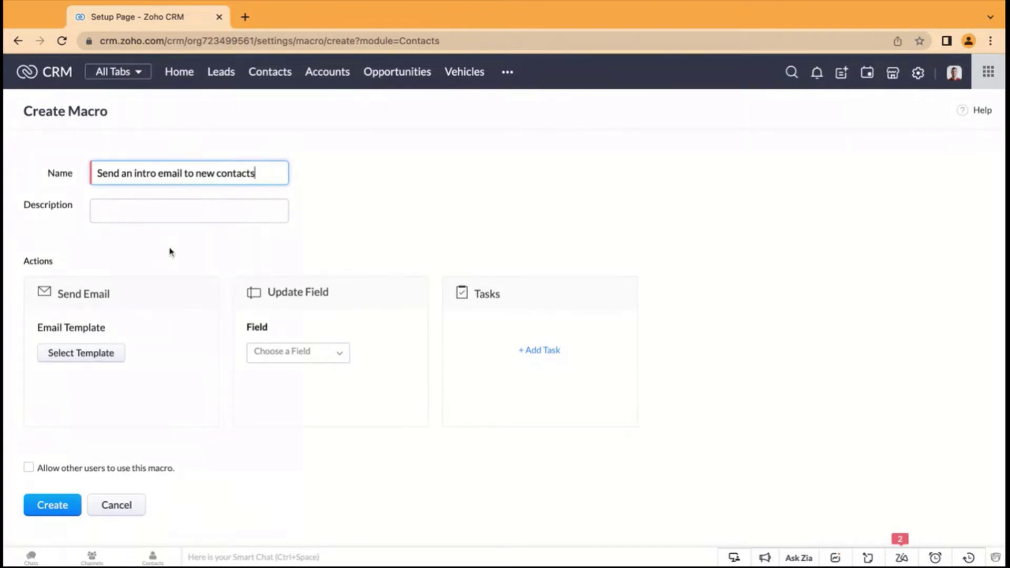
Add the Test 1 template as the macro's email action, reviewing the sender options and keeping the My Email address as sender
click(73, 354)
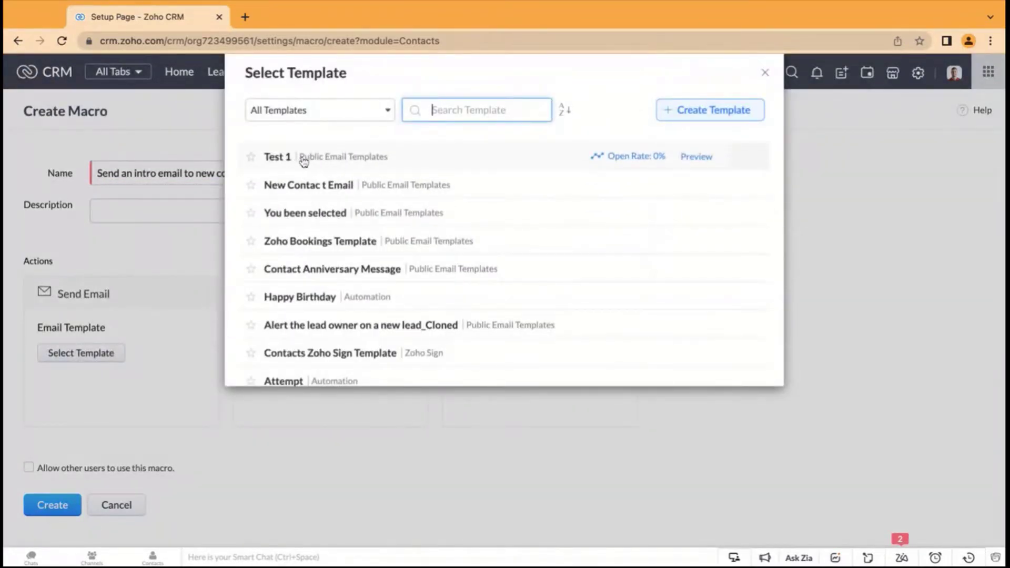
click(310, 160)
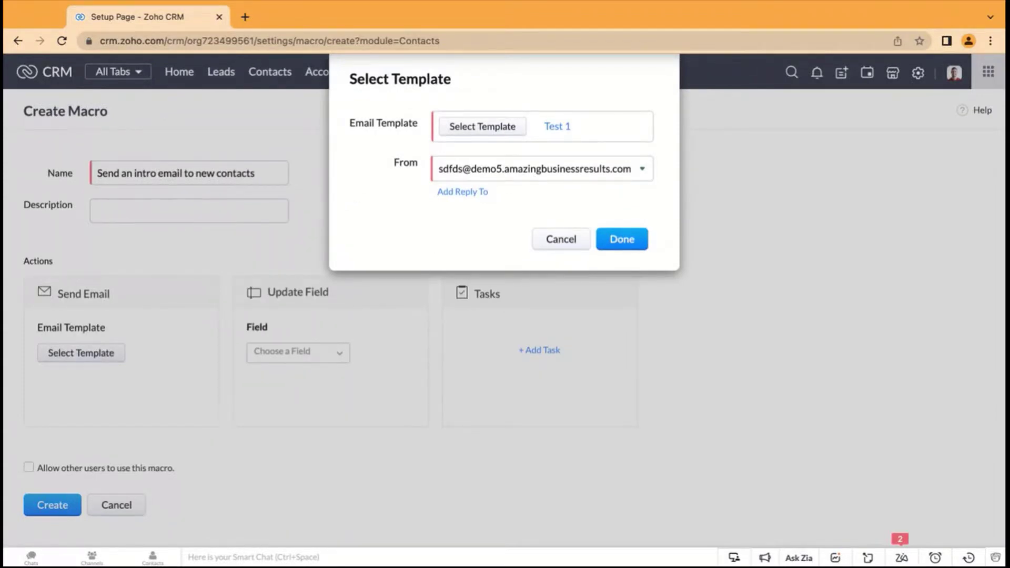
click(556, 175)
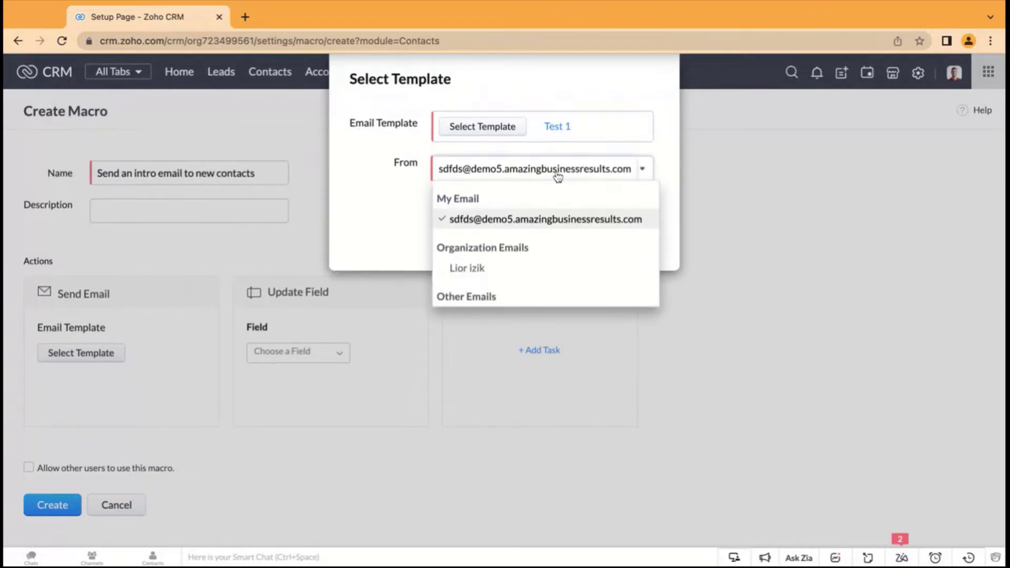
click(476, 268)
click(480, 174)
scroll(480, 232, down, 2)
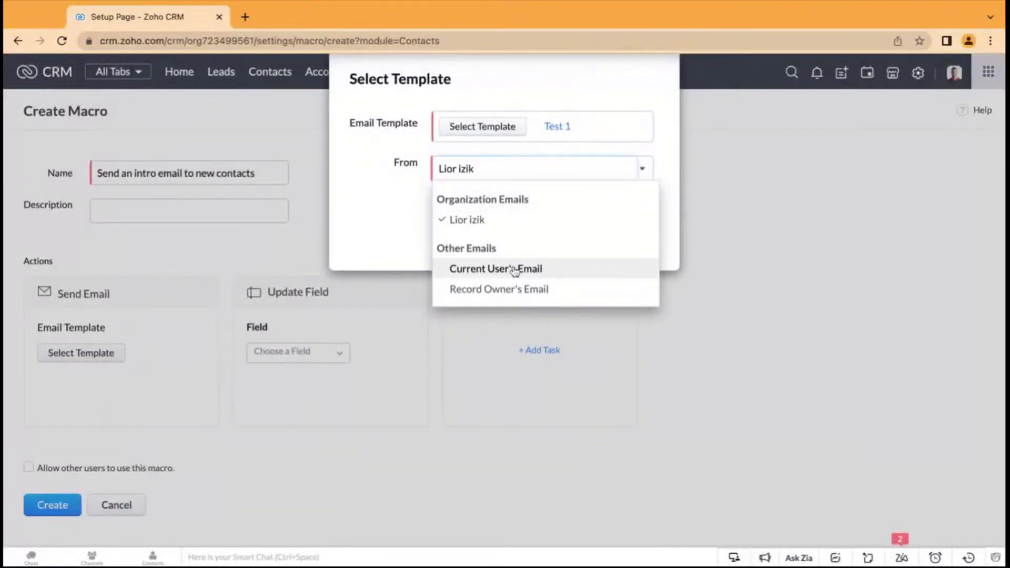
scroll(494, 236, up, 2)
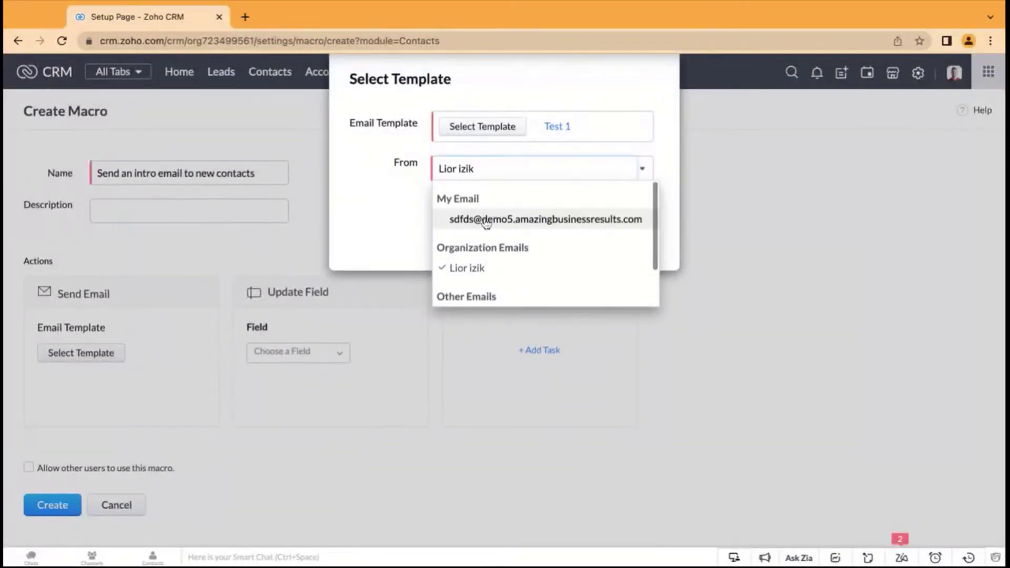
click(487, 221)
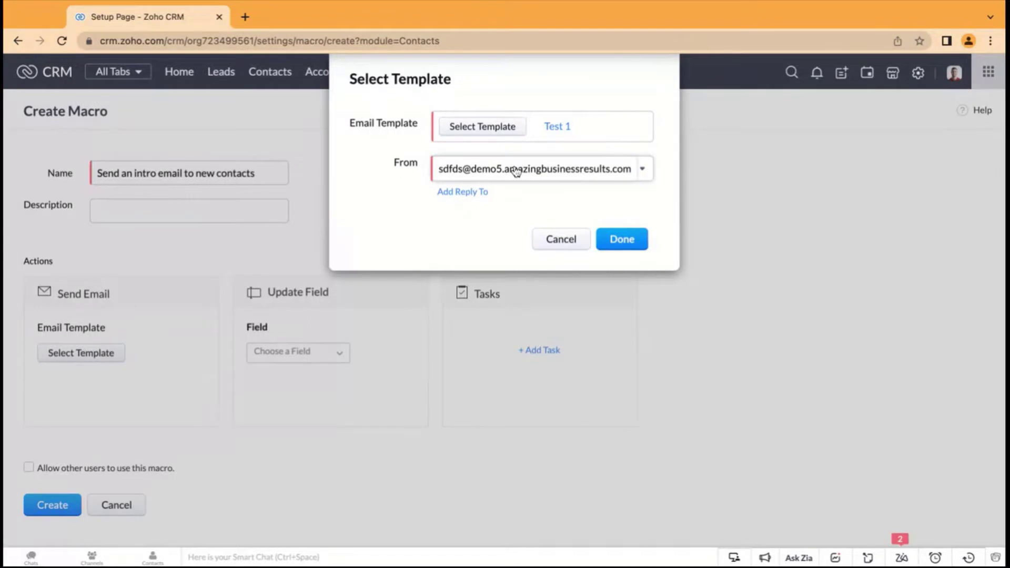
click(620, 242)
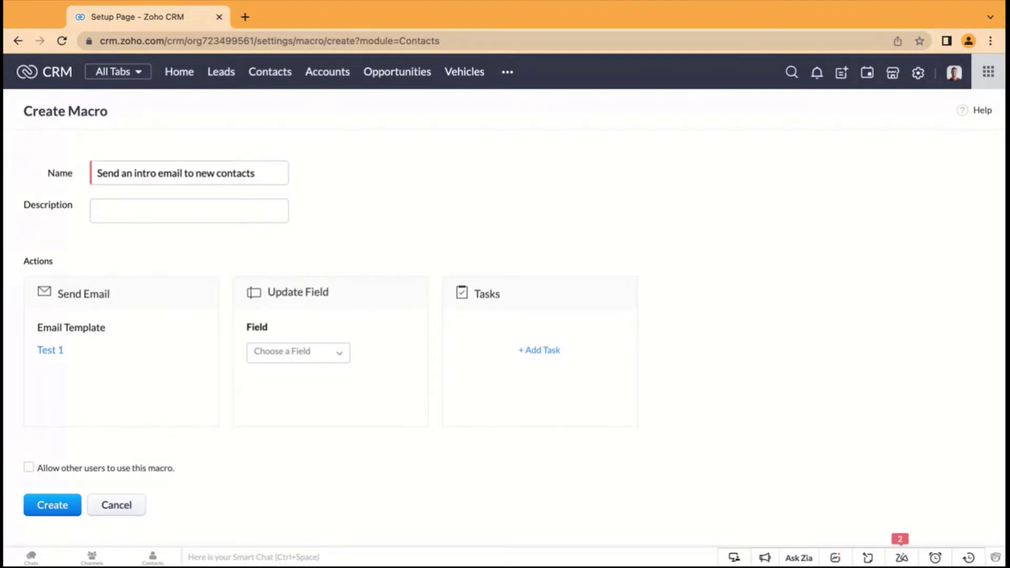
Try sharing the macro with All Users and turn the sharing off again
click(30, 468)
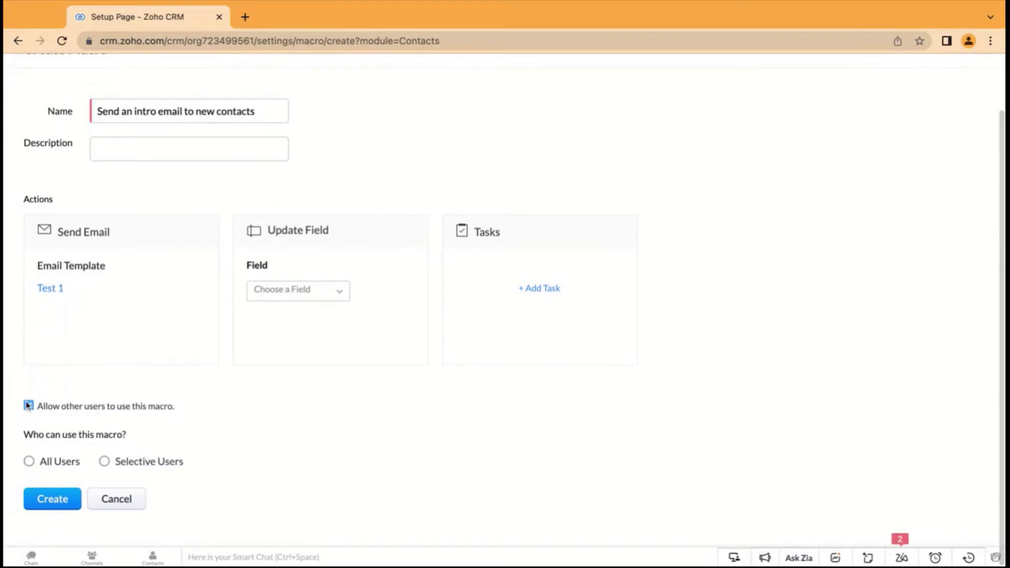
click(29, 463)
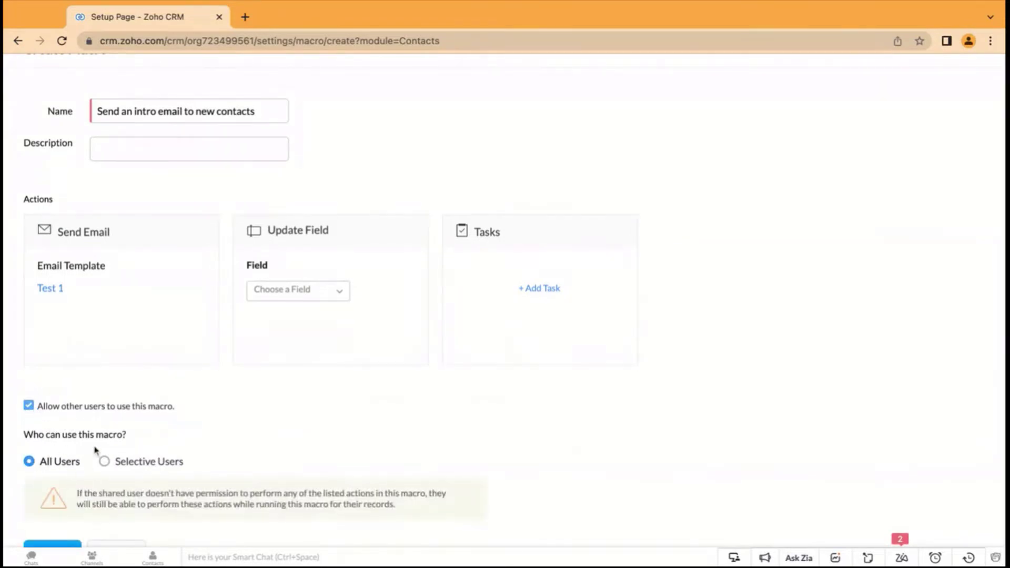
scroll(96, 449, down, 2)
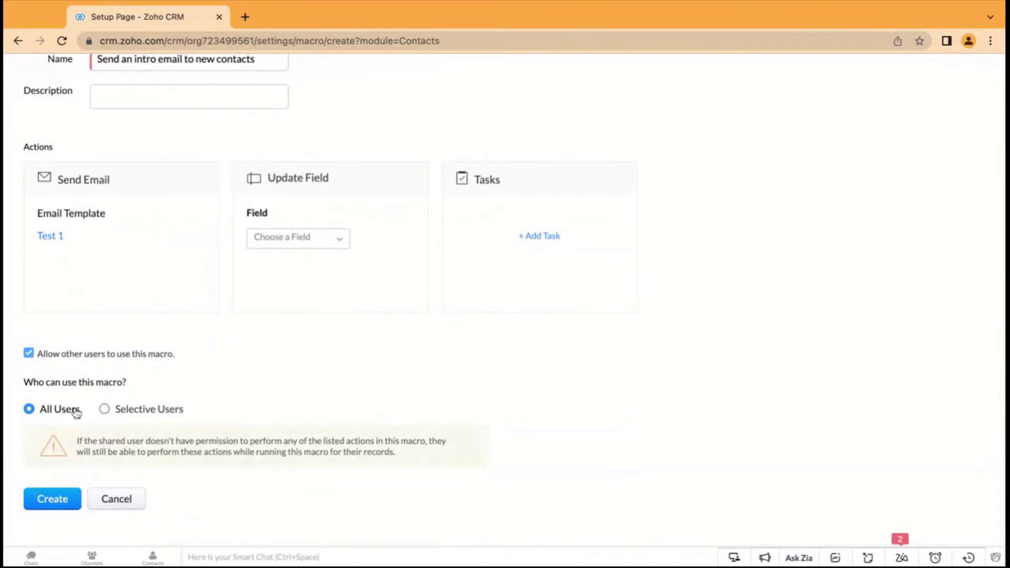
click(29, 353)
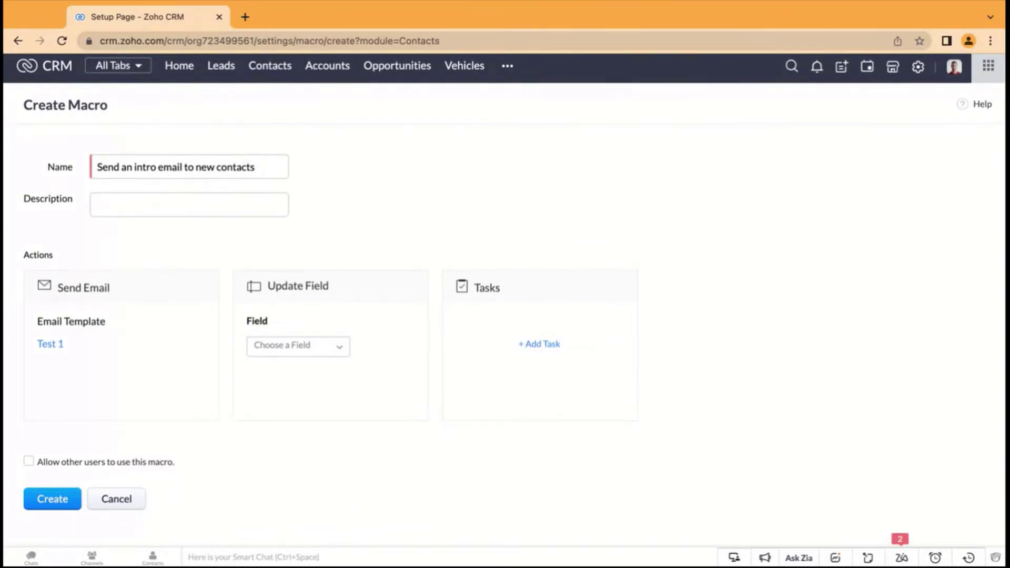
Create the macro and open the second contact in the Contacts list
click(50, 508)
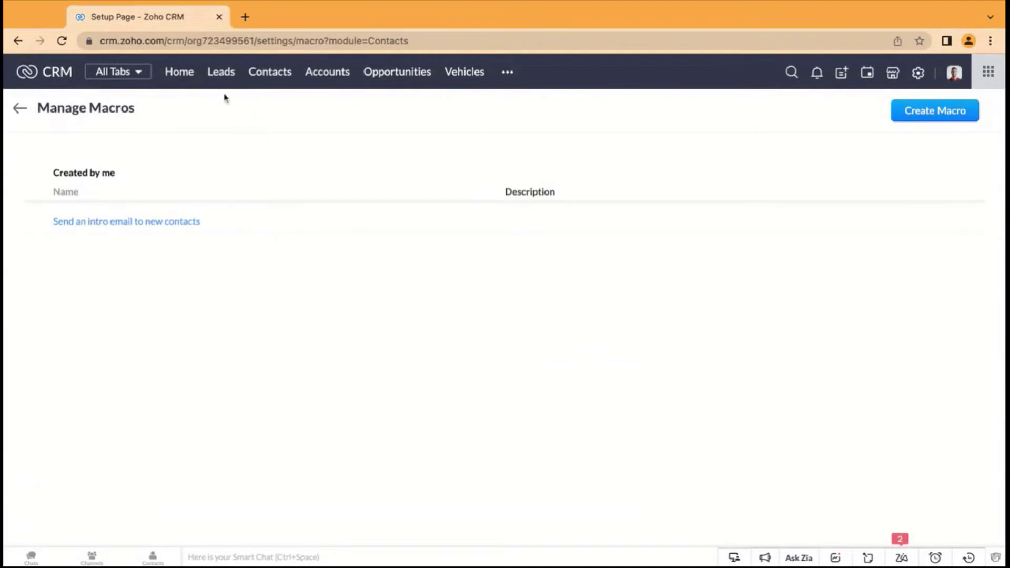
click(269, 73)
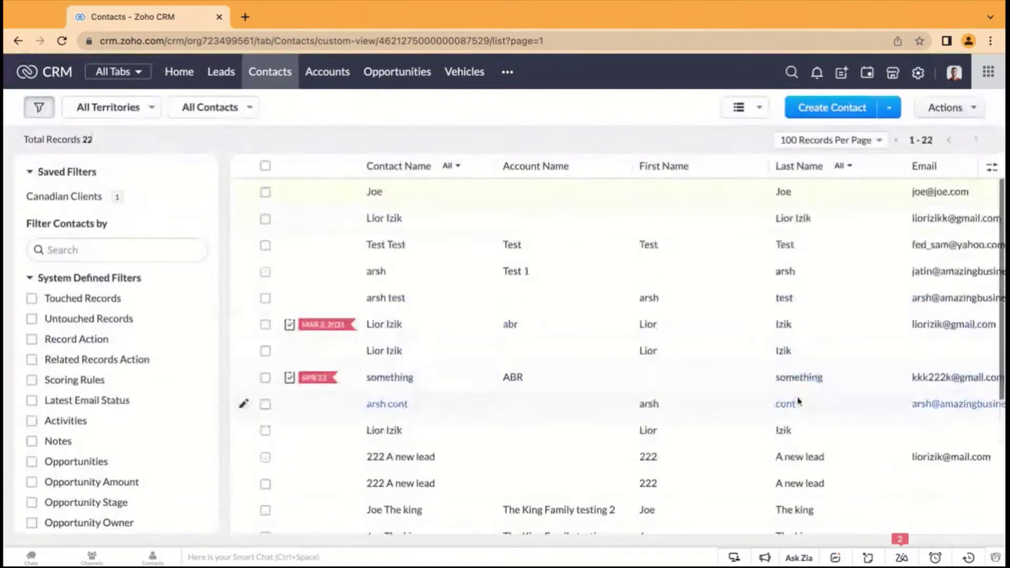
click(466, 223)
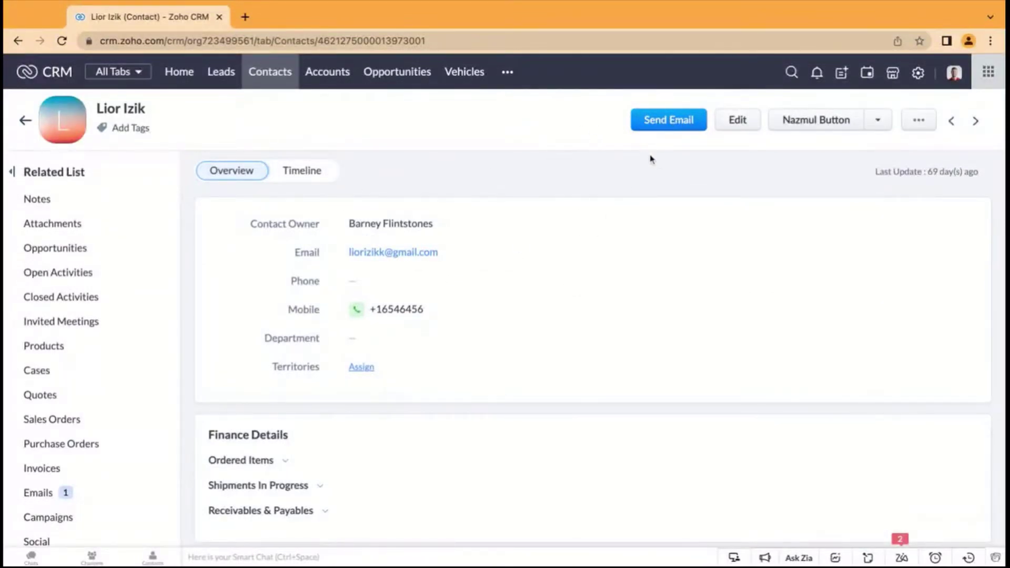
Run the "Send an intro email to new contacts" macro on this contact, reviewing the listed actions before executing it
click(919, 124)
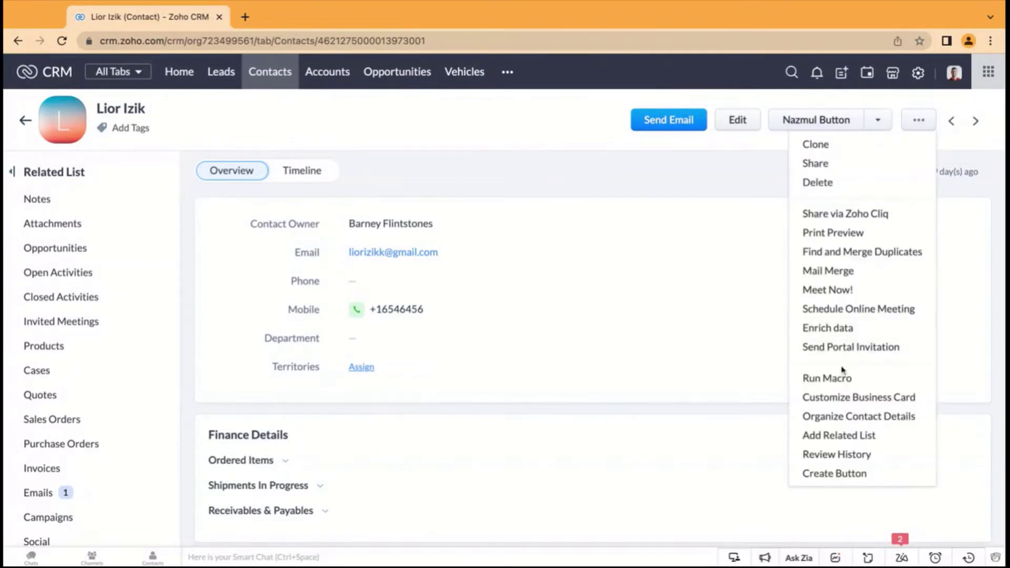
mouse_move(830, 385)
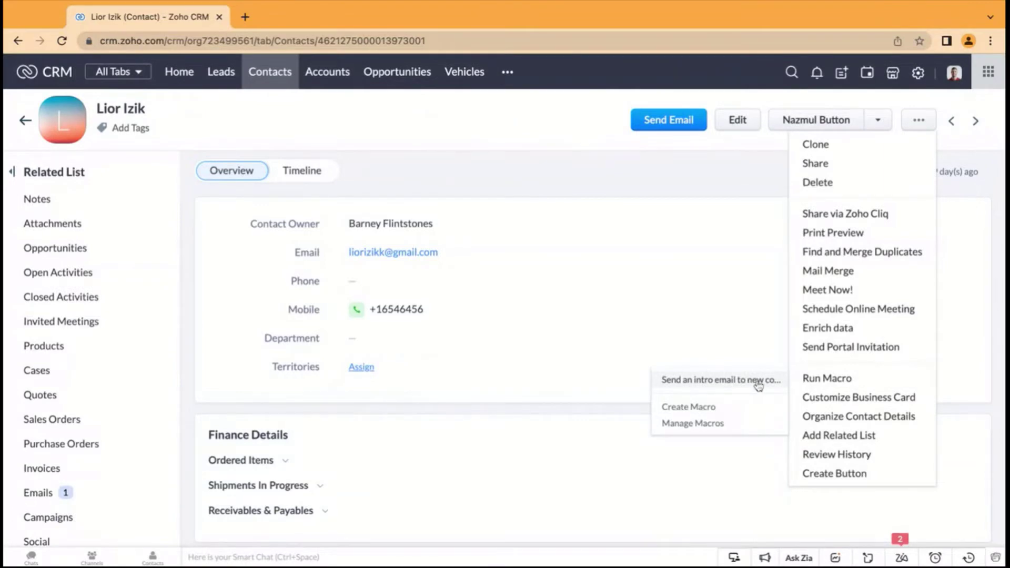
click(758, 381)
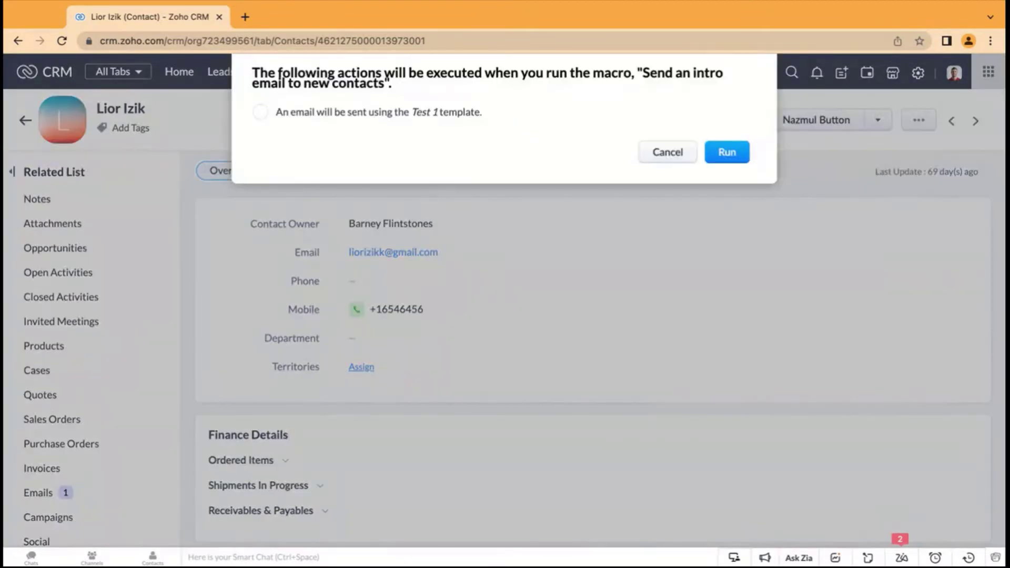
drag(279, 76, 575, 74)
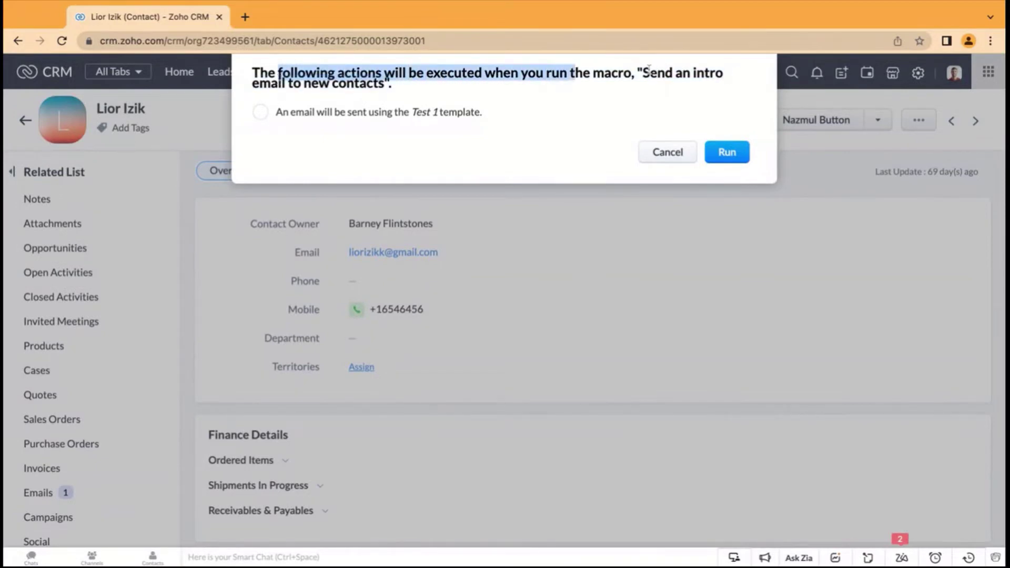
drag(646, 74, 385, 87)
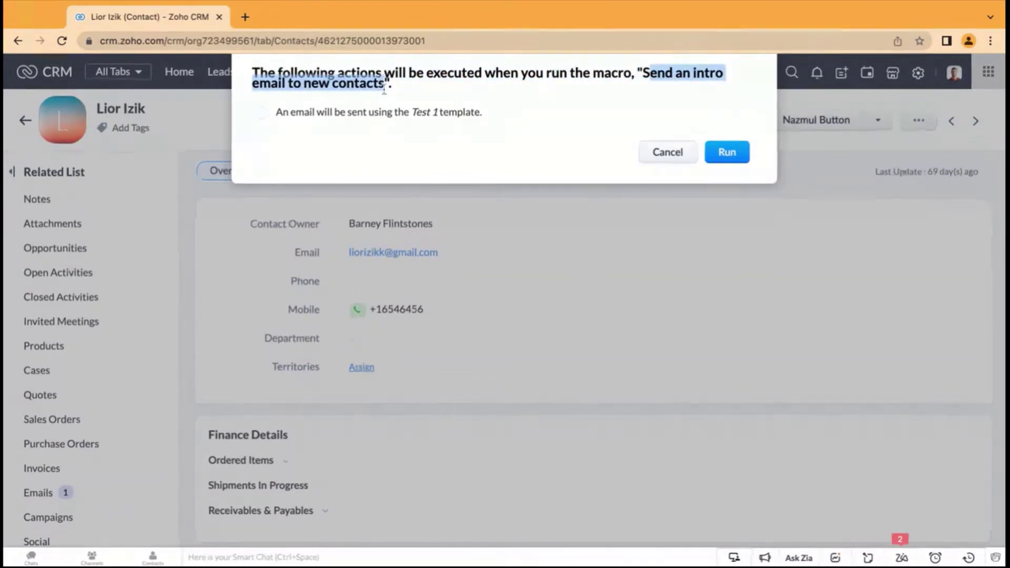
triple_click(273, 116)
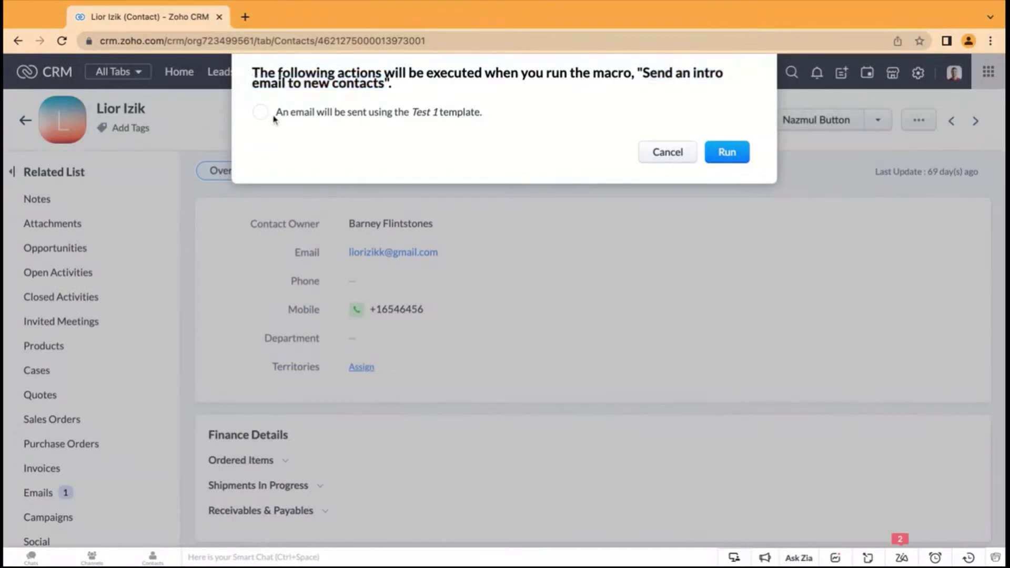
click(553, 114)
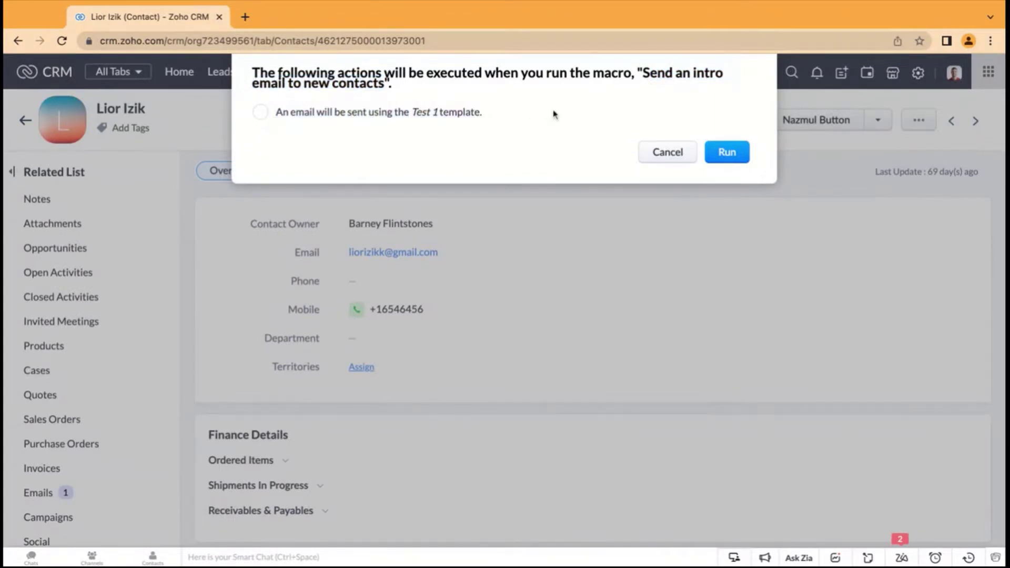
click(727, 152)
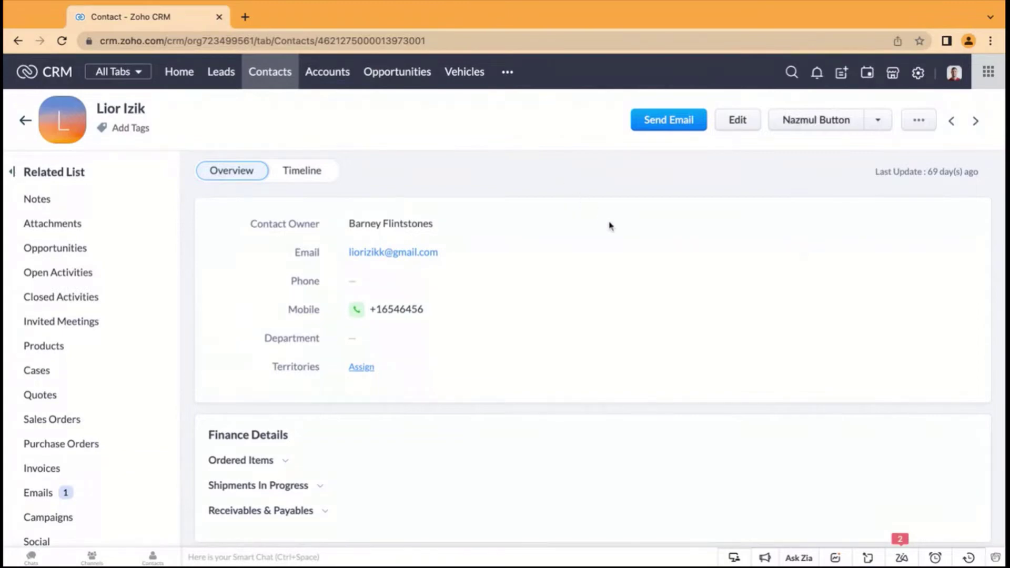
click(919, 122)
mouse_move(842, 364)
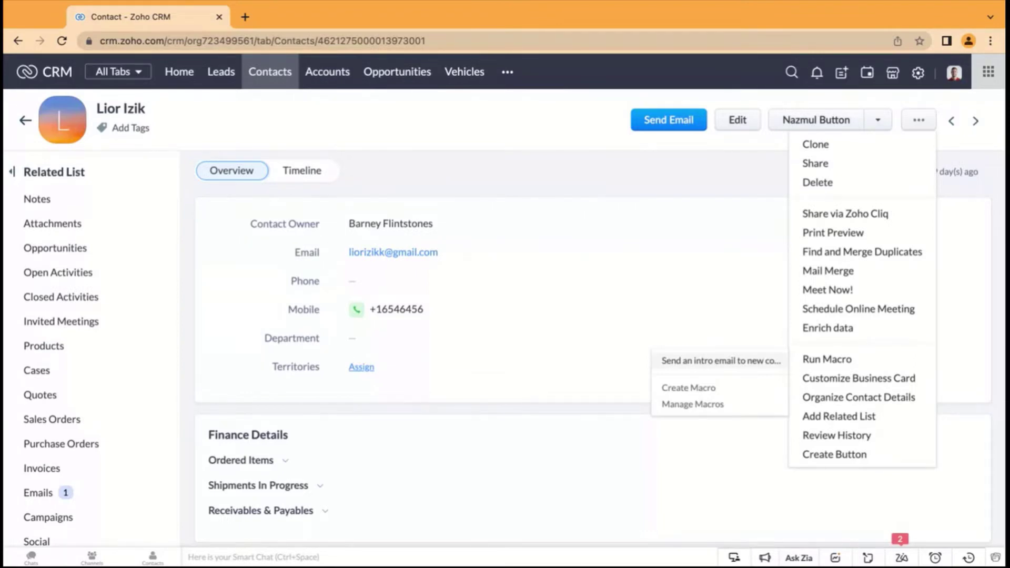
click(727, 228)
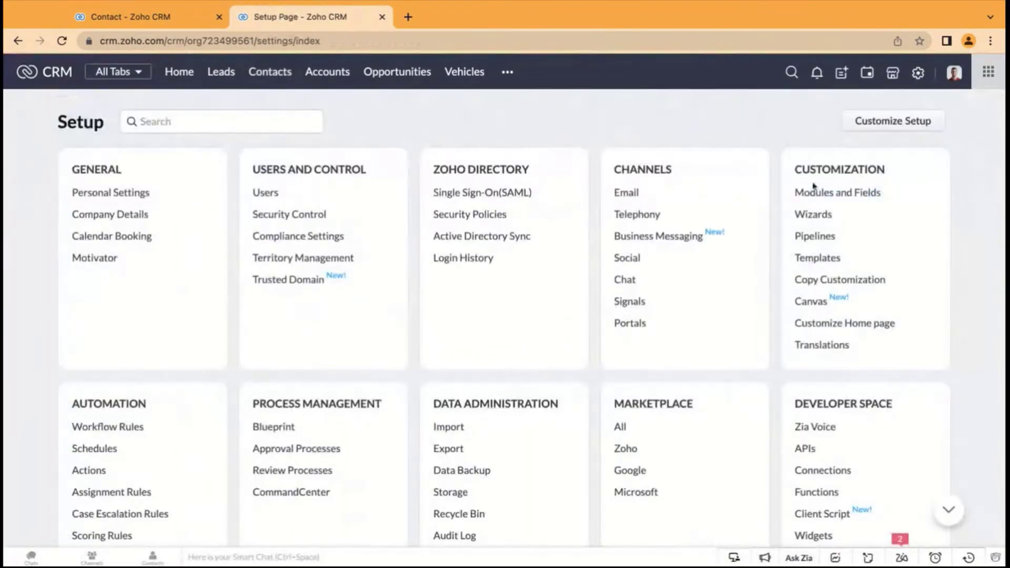
Open the Standard layout of the Contacts module for editing from the Modules and Fields setup
click(808, 194)
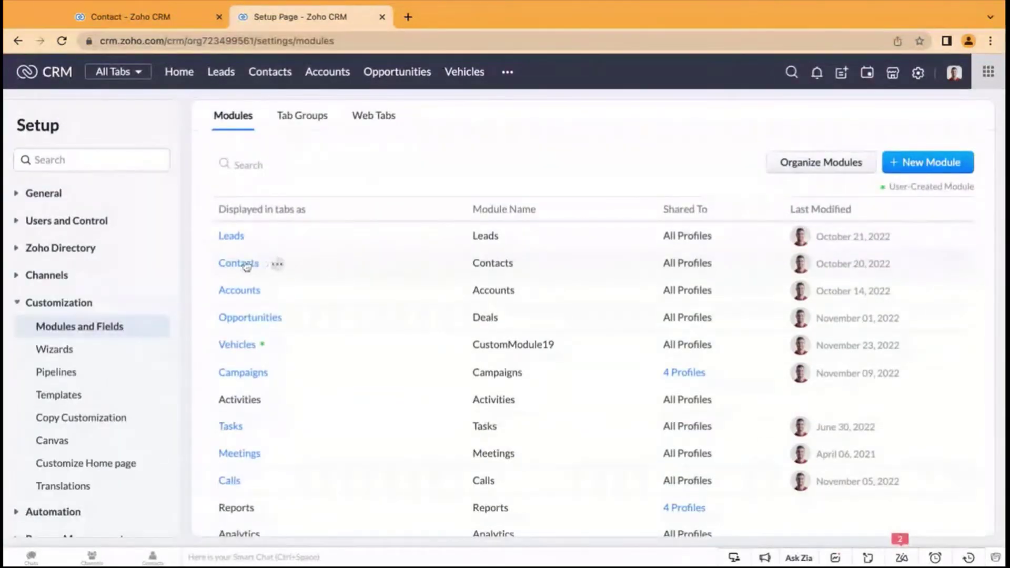
click(245, 265)
click(228, 309)
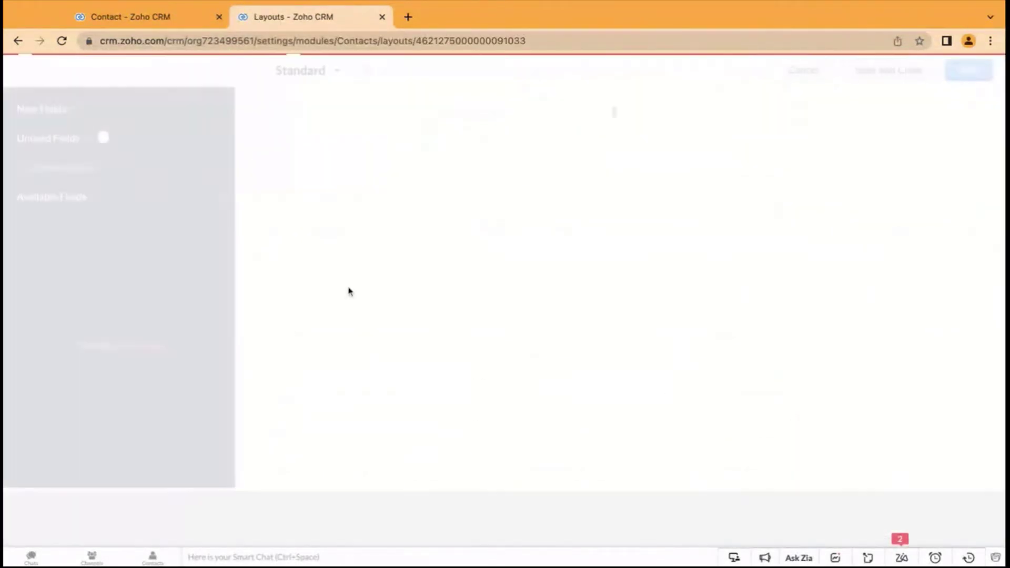
Add a Date/Time field named "First Contact Date" below the formatted phone number field, save the layout and leave the editor
scroll(349, 291, down, 10)
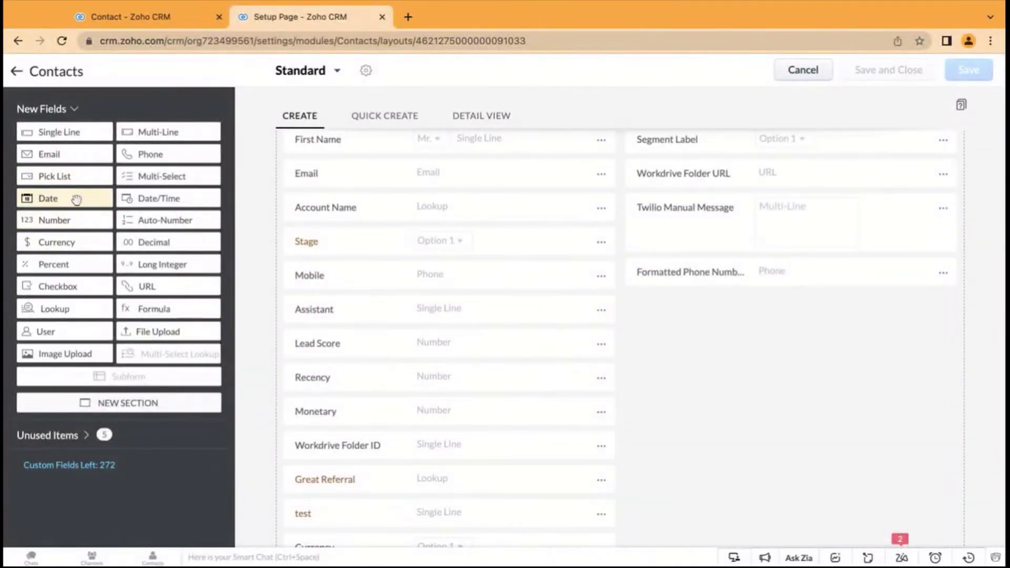
drag(158, 198, 684, 299)
text(First Conact)
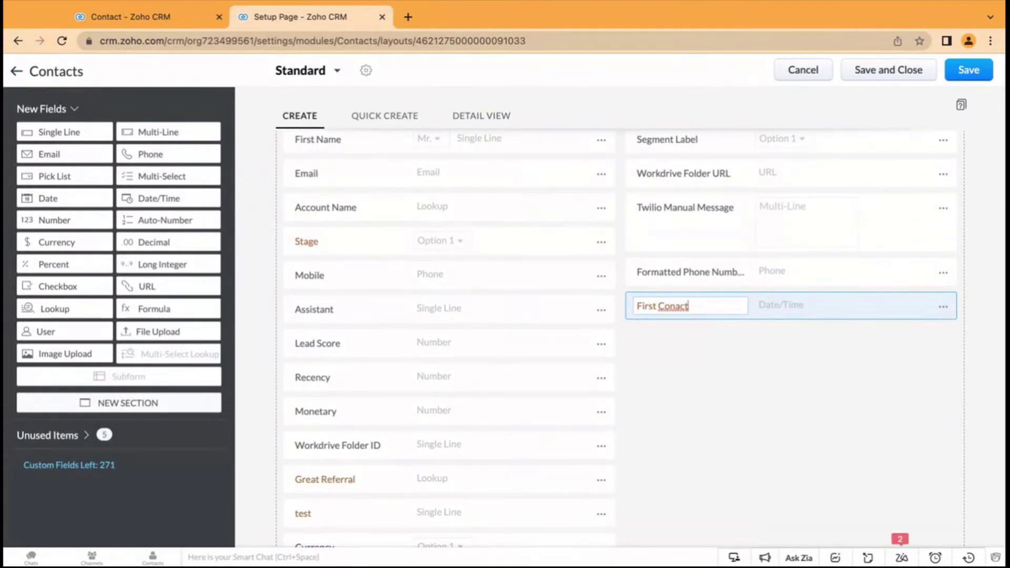
key(BackSpace)
key(BackSpace)
key(BackSpace)
text(tact Date)
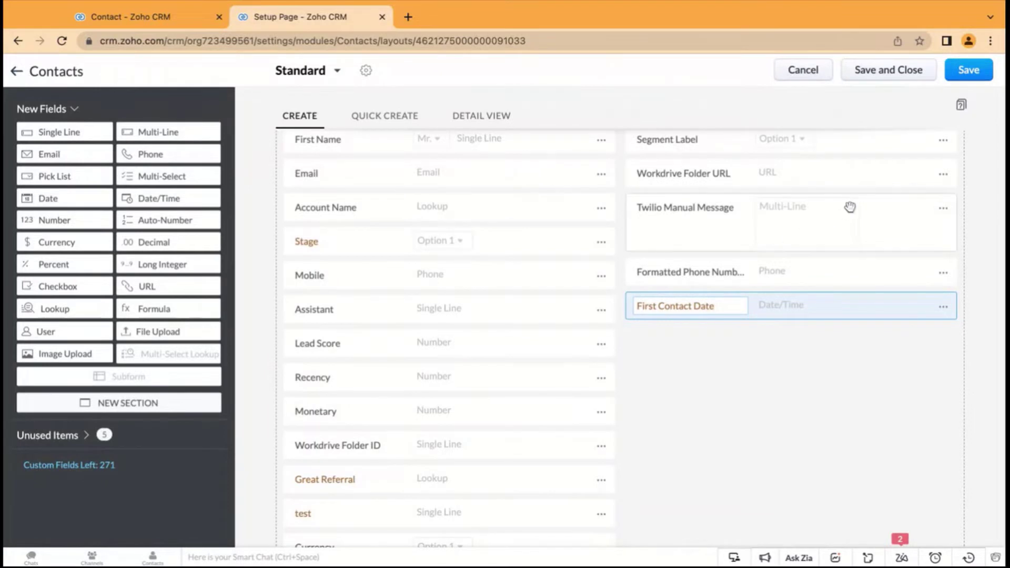
click(964, 72)
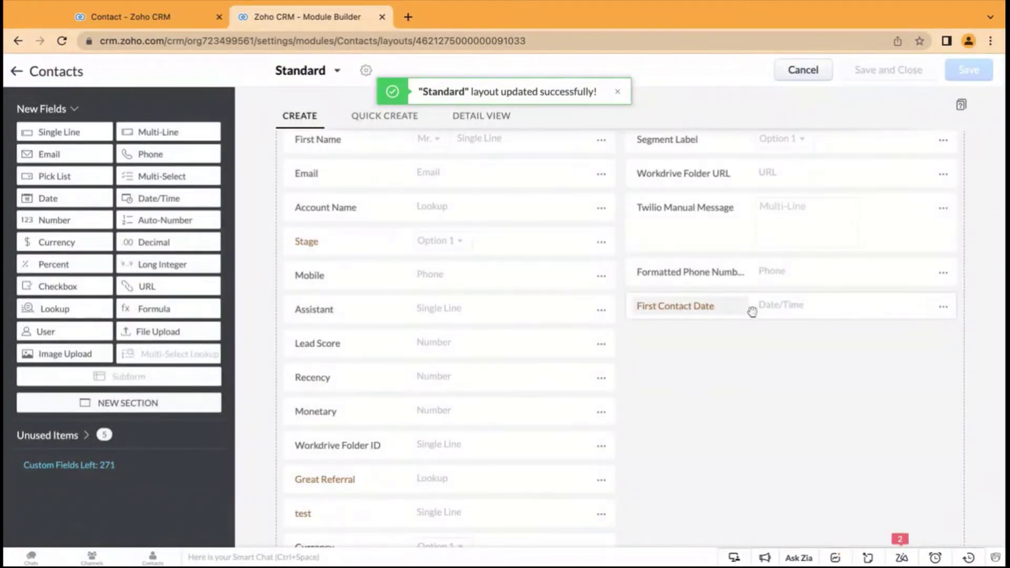
click(805, 69)
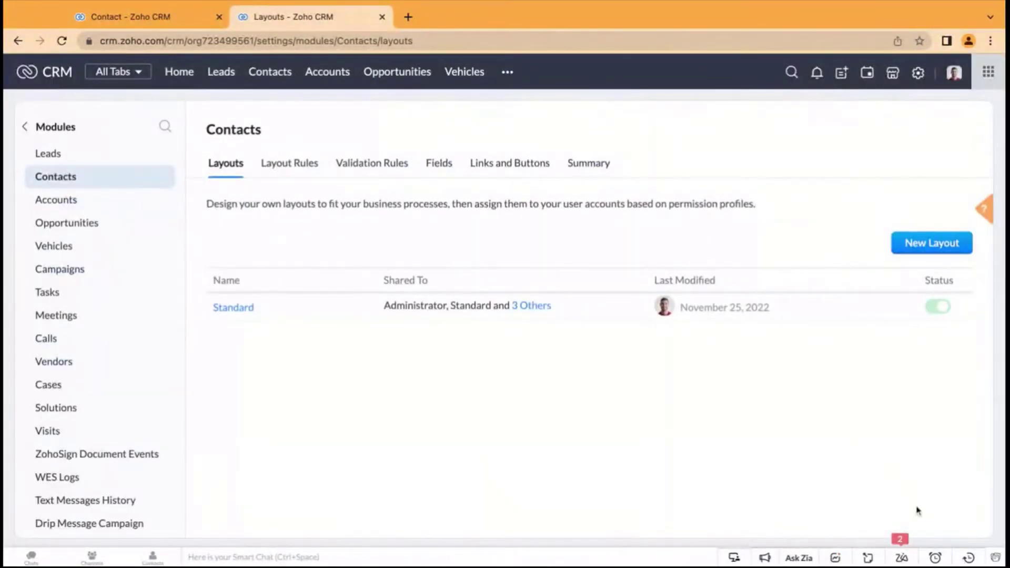
Reopen the most recently viewed contact and go through its macro management to edit the "Send an intro email to new contacts" macro
click(969, 558)
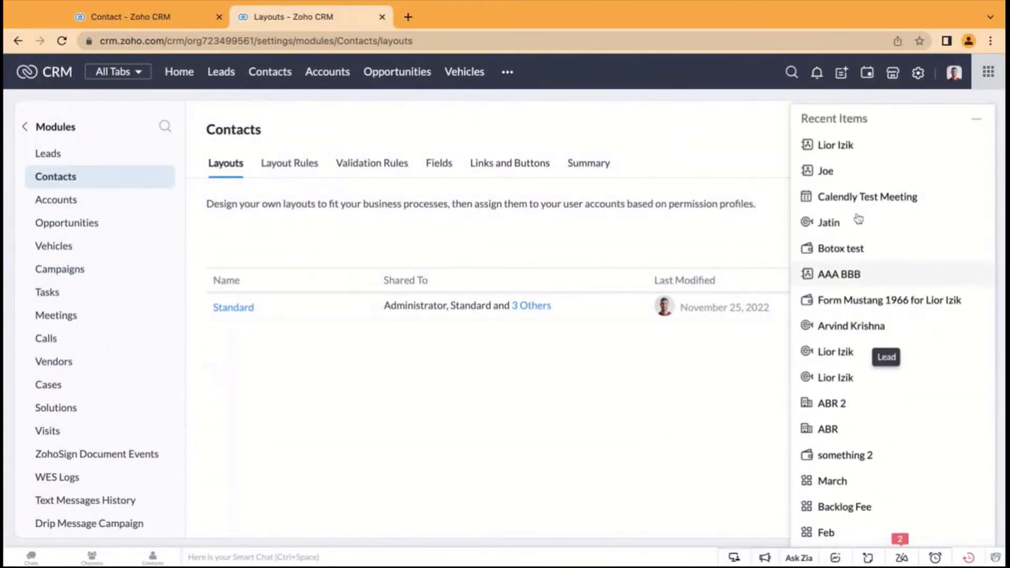
click(840, 149)
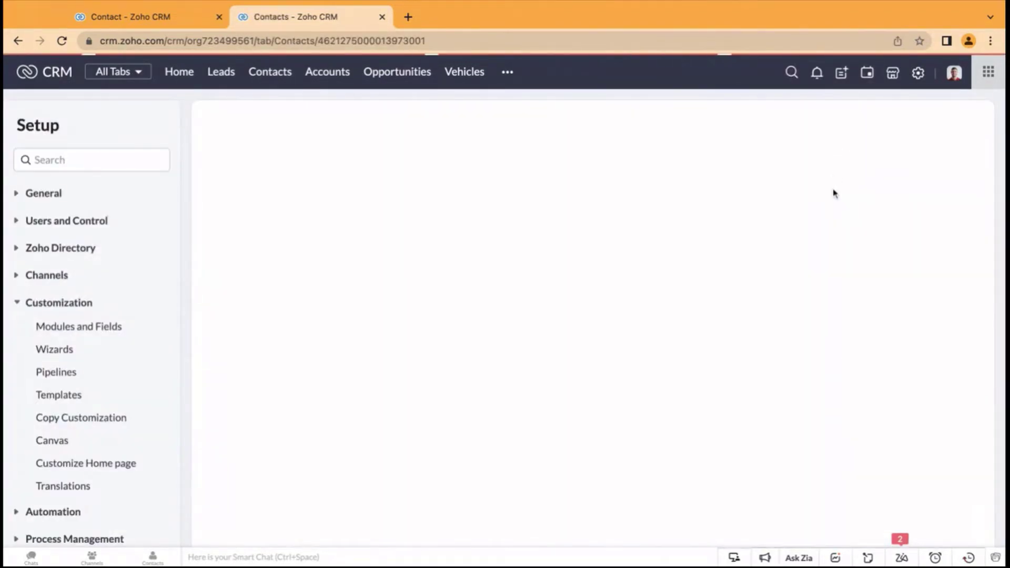
click(977, 121)
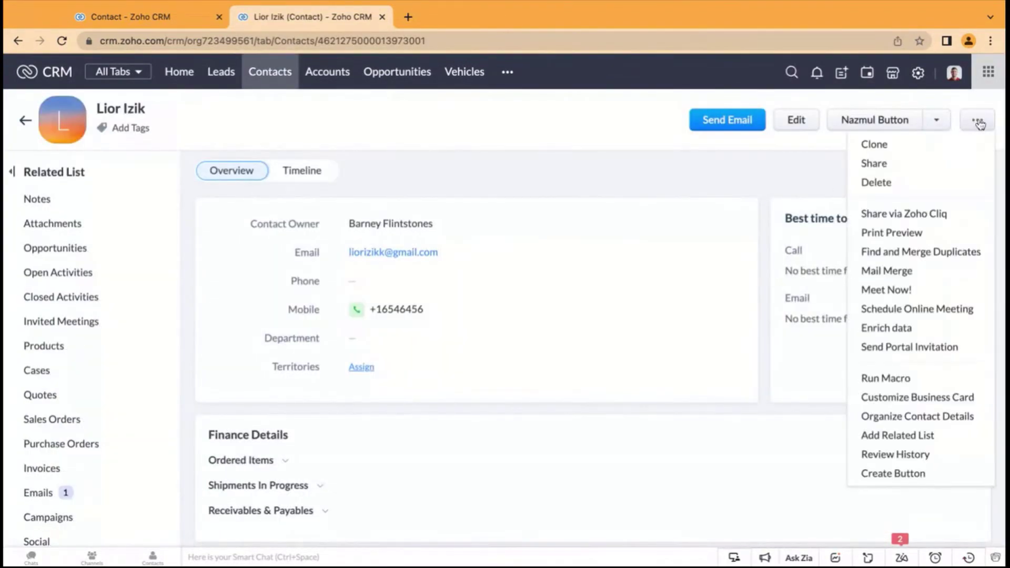
mouse_move(893, 381)
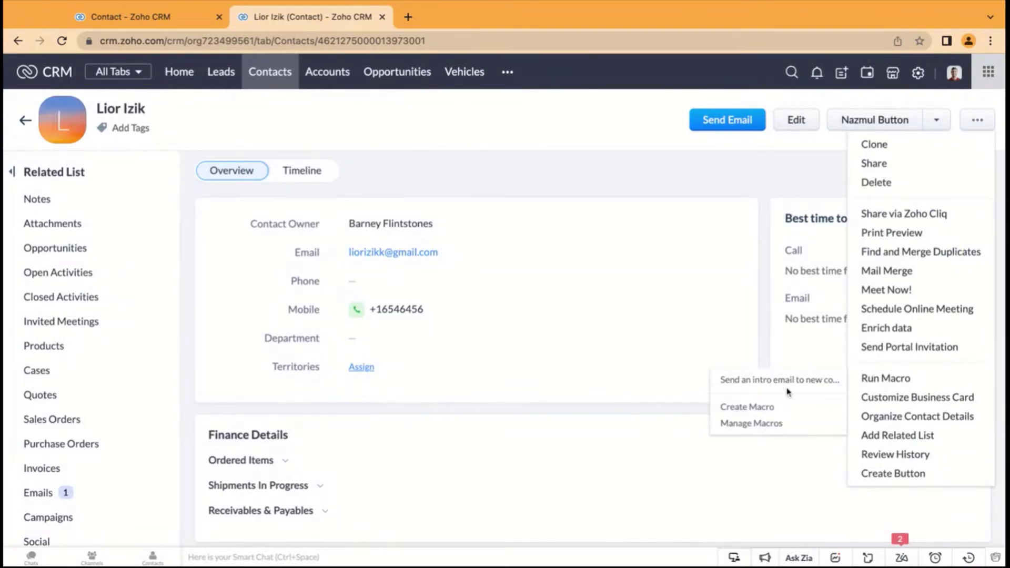
click(762, 424)
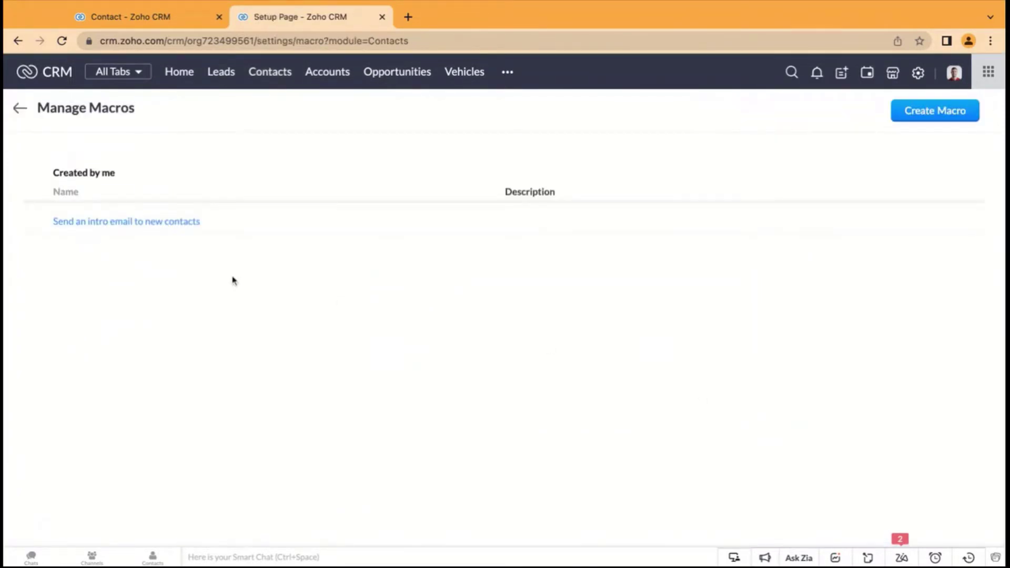
mouse_move(139, 228)
click(30, 224)
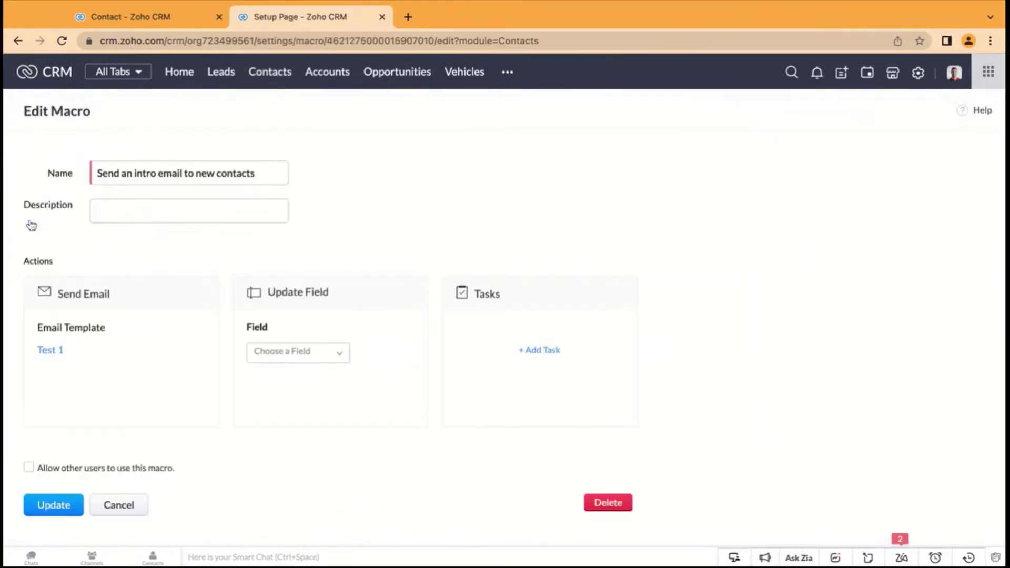
Add a field update to the macro that sets First Contact Date to Date Macro Runs
mouse_move(65, 316)
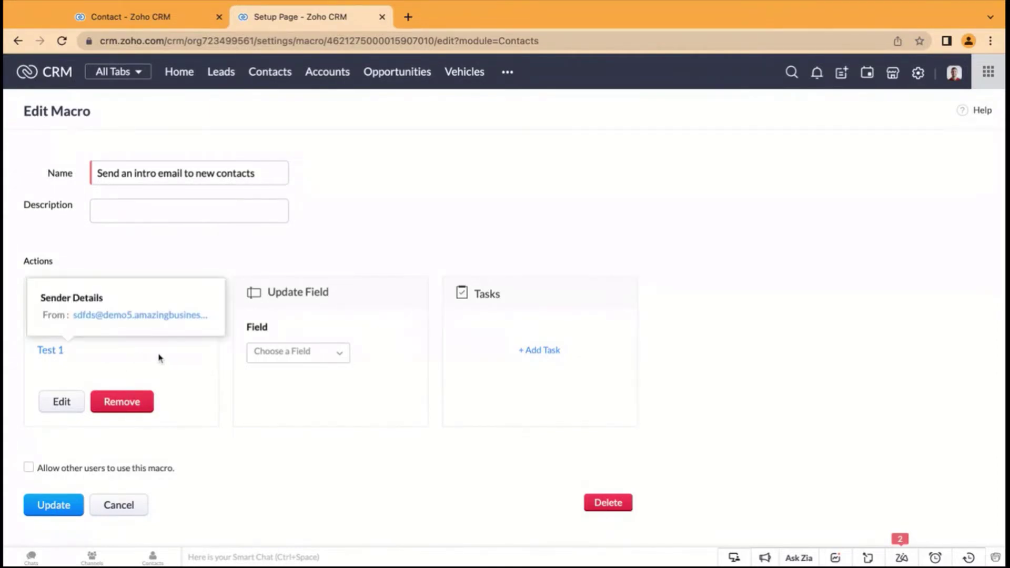
click(318, 352)
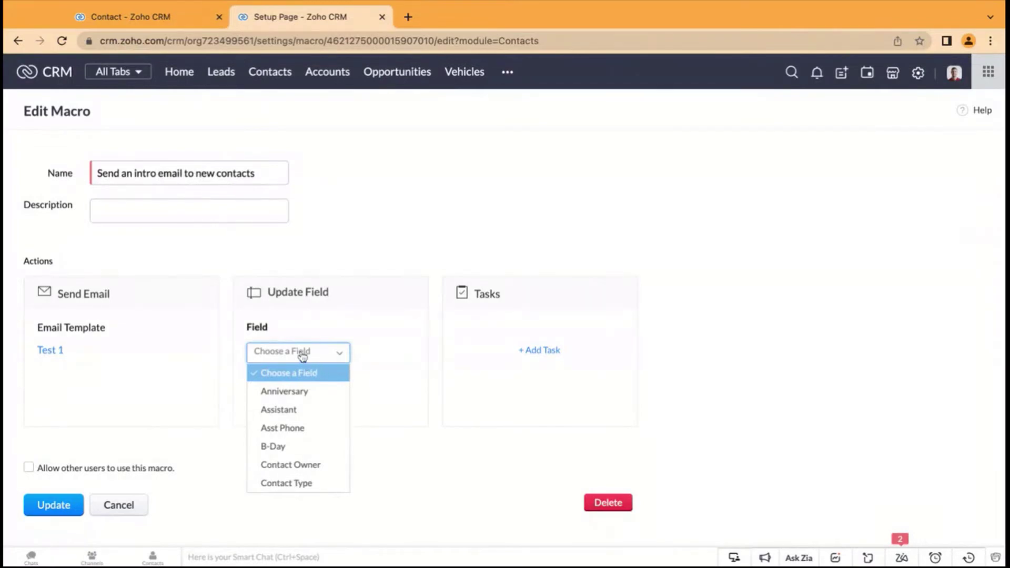
scroll(292, 437, down, 3)
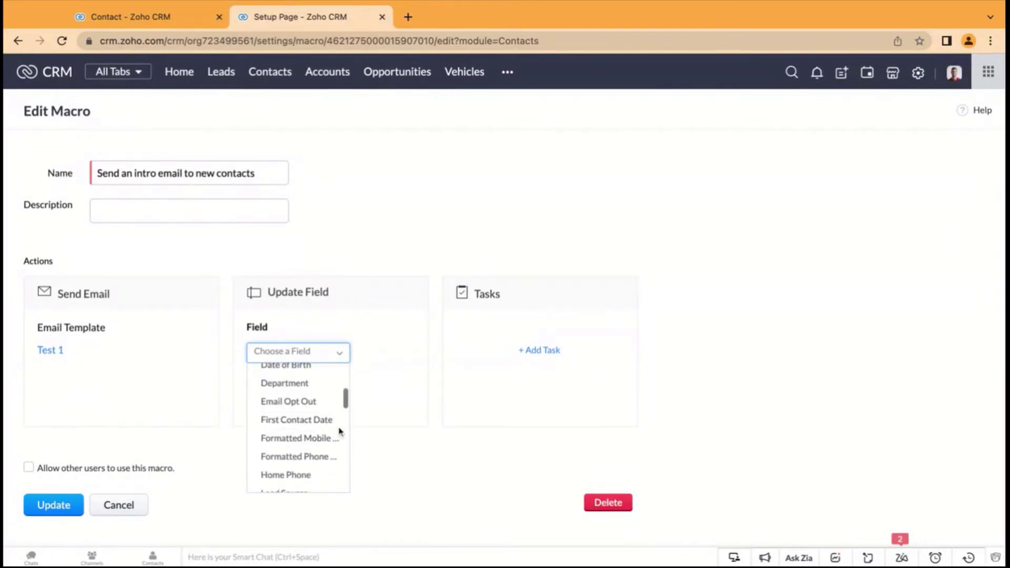
click(315, 428)
click(439, 352)
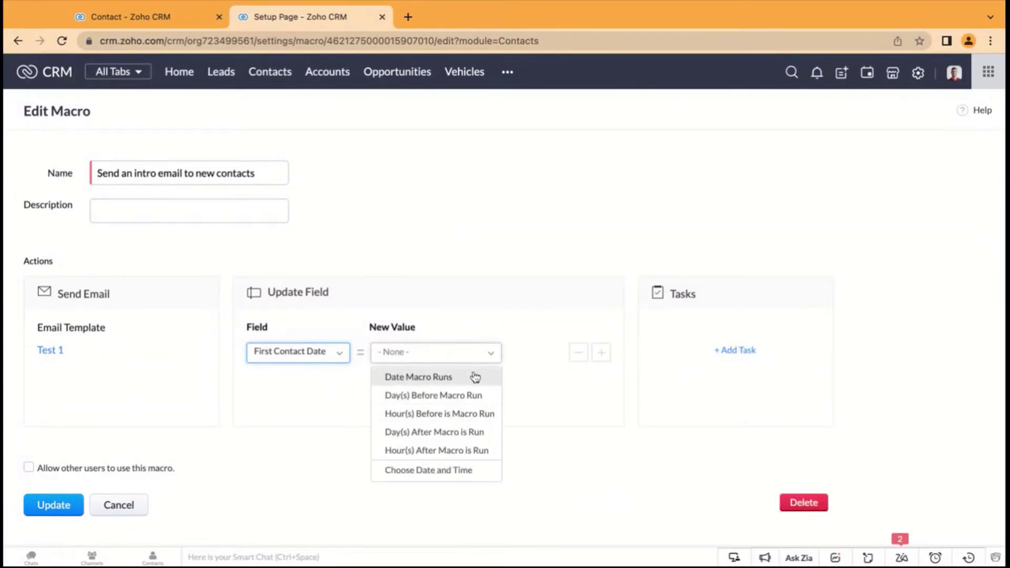
scroll(474, 377, down, 1)
click(416, 370)
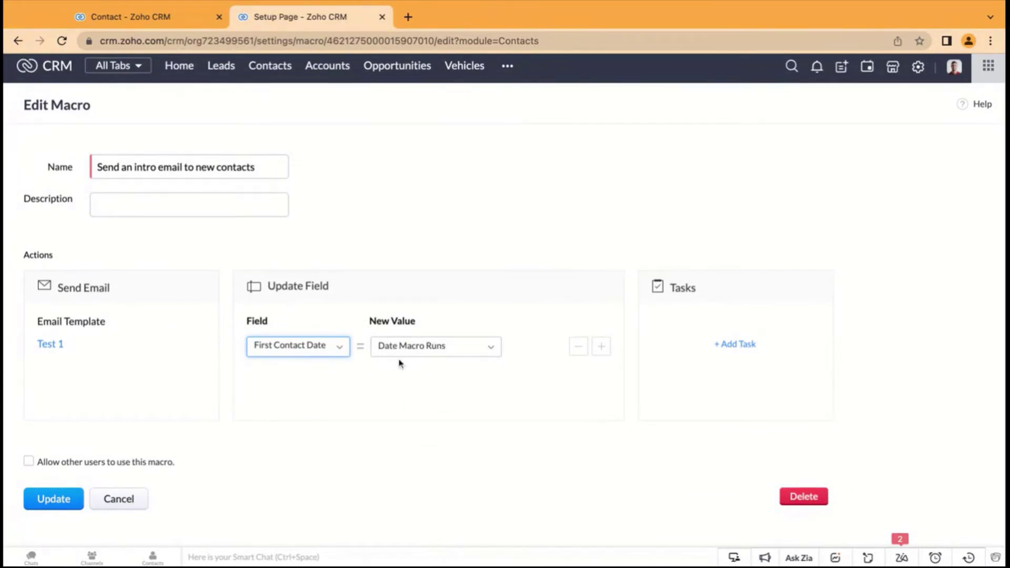
mouse_move(41, 327)
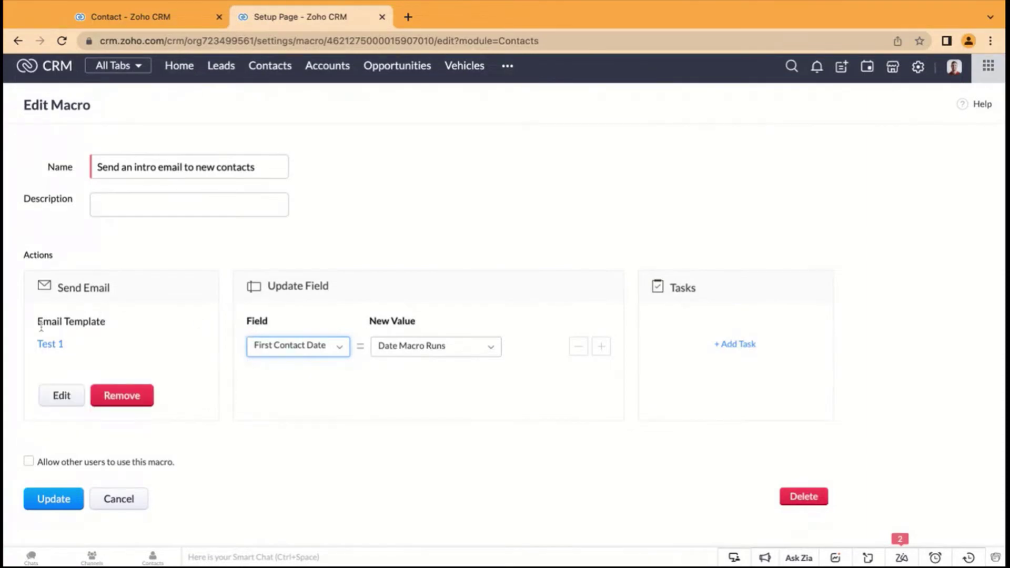
drag(38, 322, 105, 322)
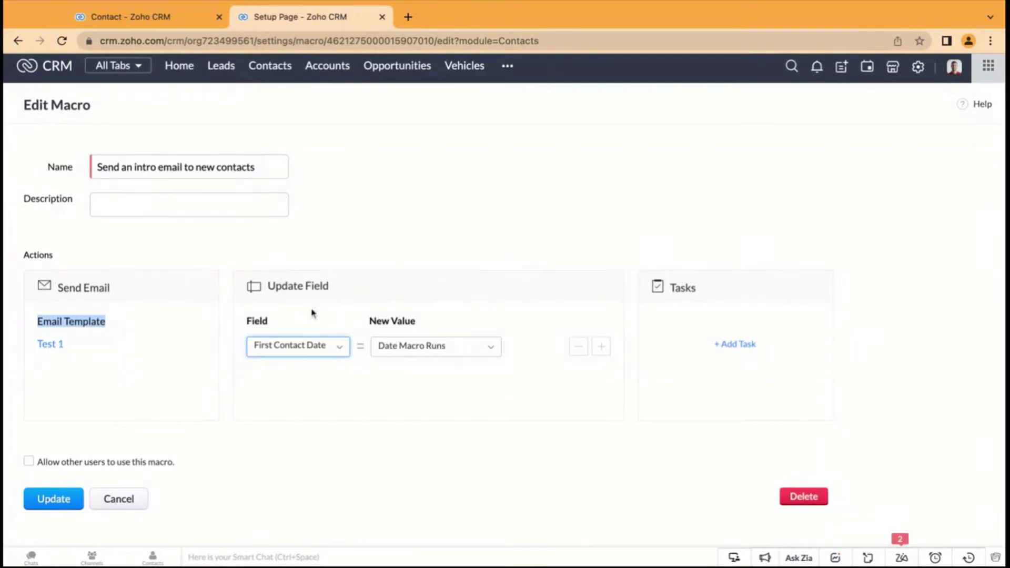
click(59, 288)
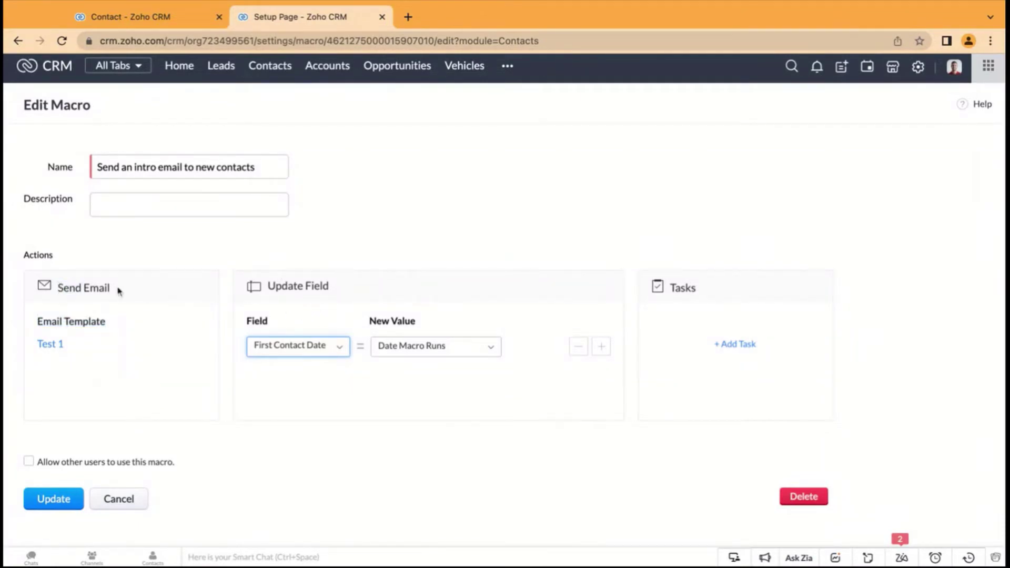
triple_click(283, 286)
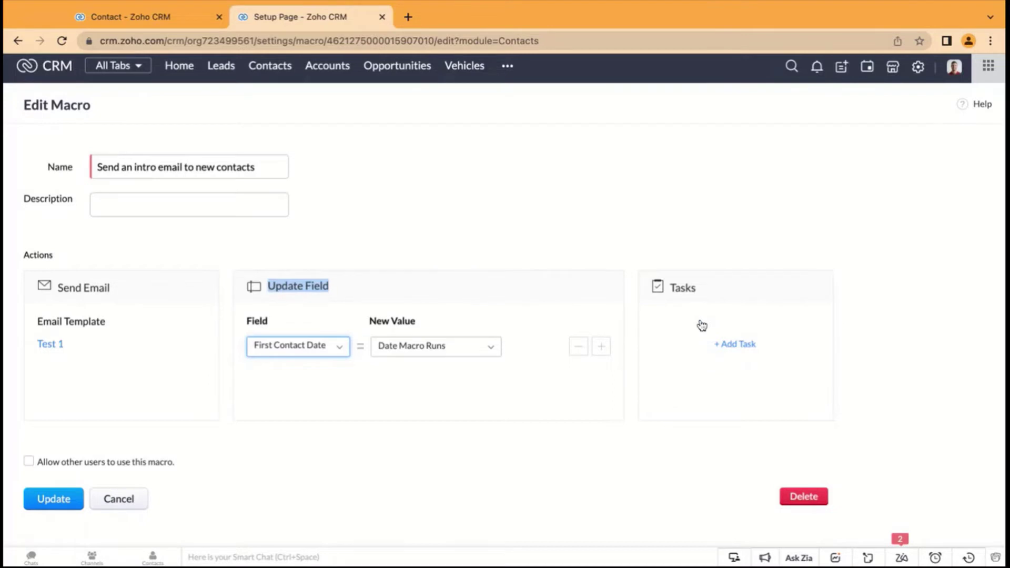
Create a task action for the macro with the subject "Call Contact After First Contact"
click(736, 345)
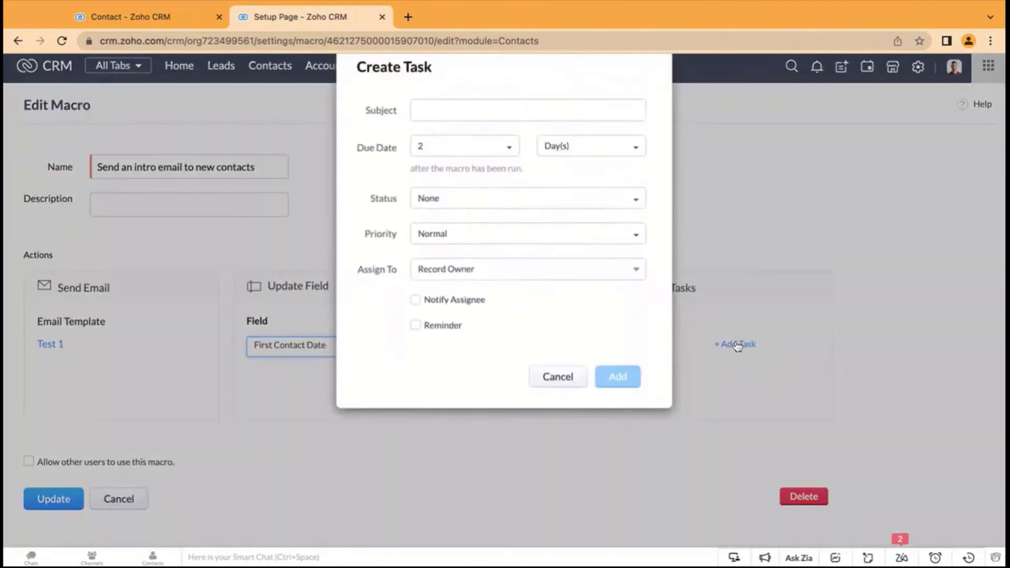
click(448, 123)
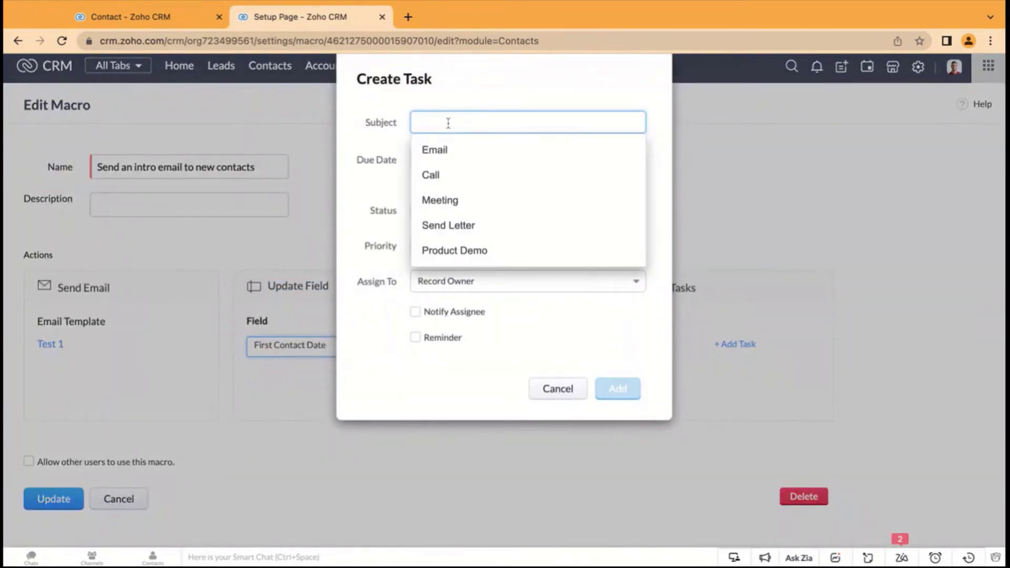
text(Call #)
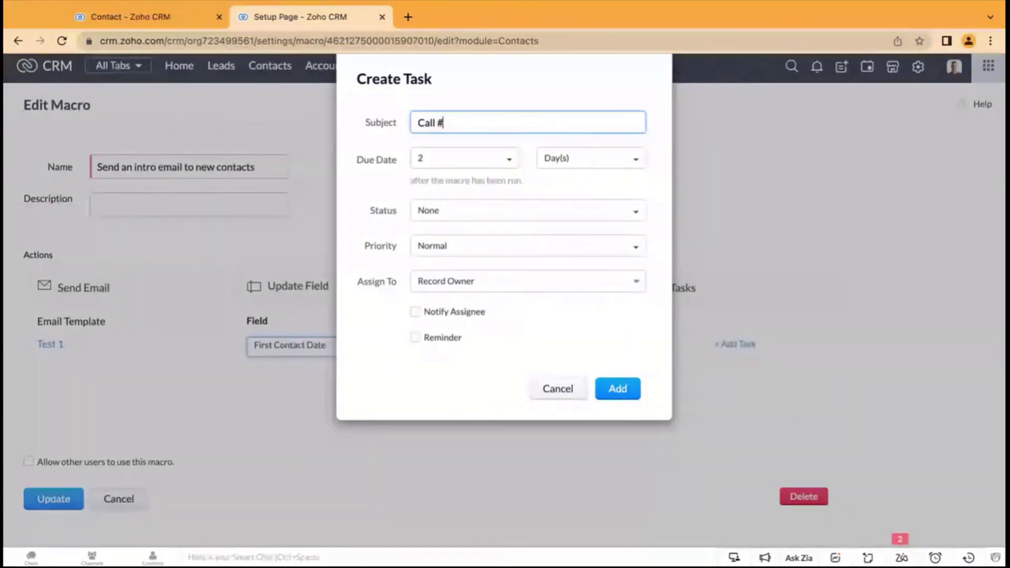
key(BackSpace)
text(Con)
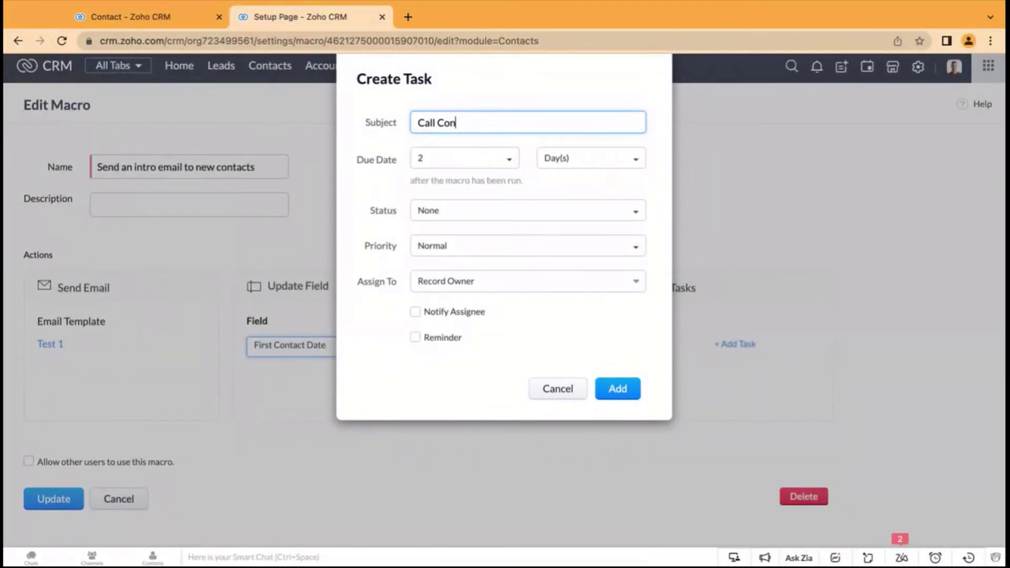
text(tact)
text(After First Contact)
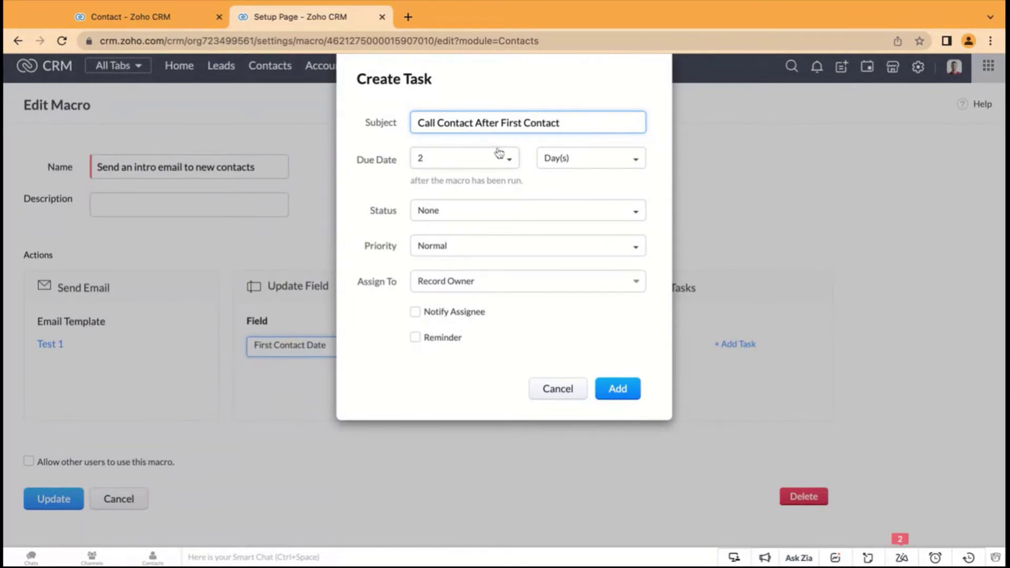
Set the task's due date to 2 months after the macro has been run
click(583, 161)
click(566, 182)
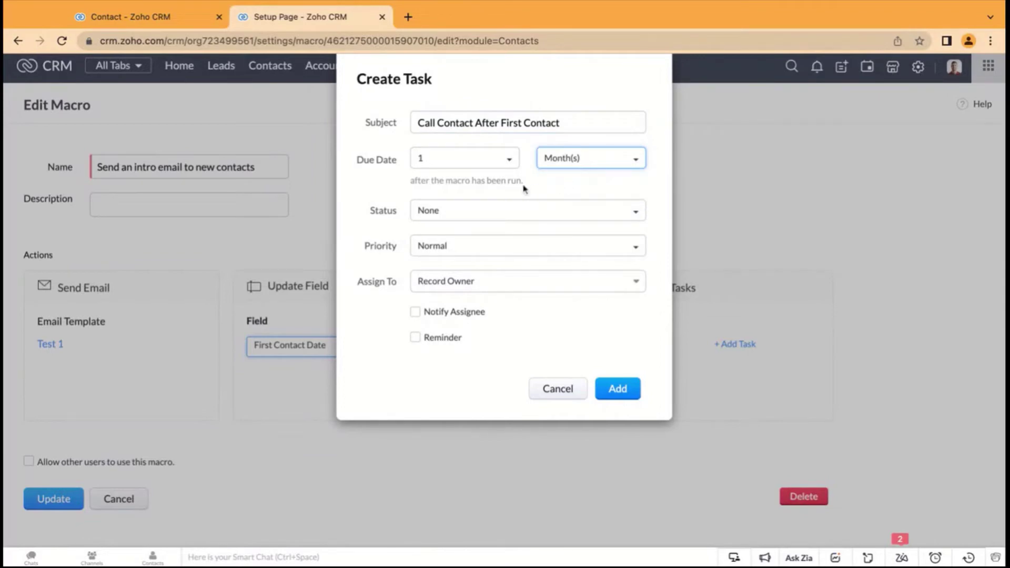
click(476, 160)
click(446, 199)
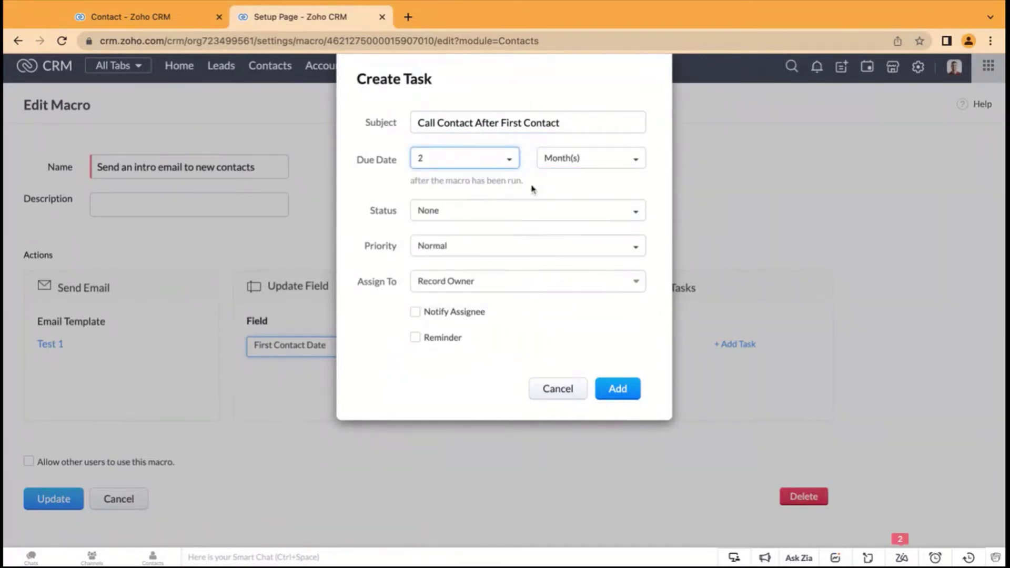
Set the task's status to Not Started, leave it assigned to Record Owner, and add it to the macro
click(504, 213)
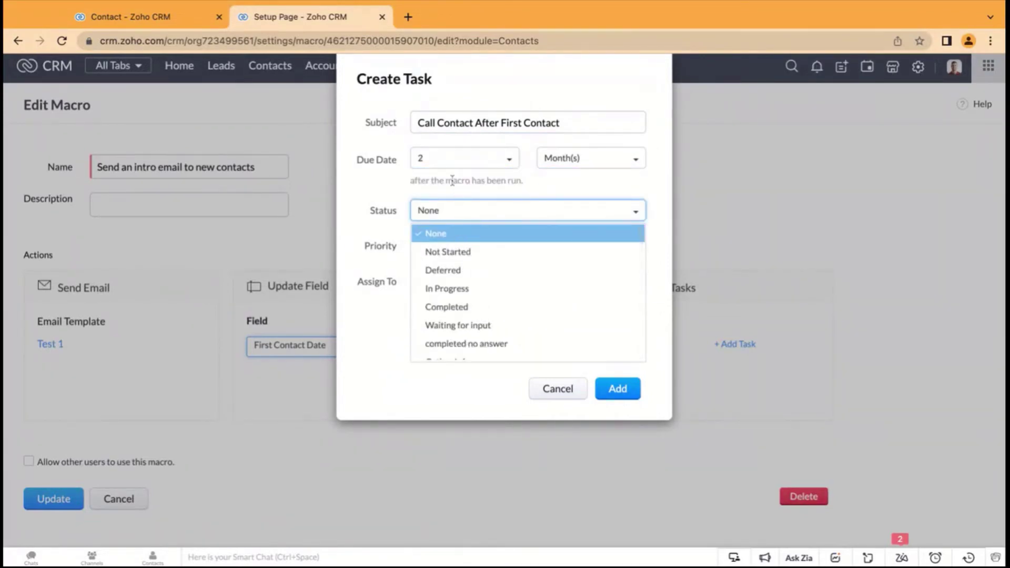
click(464, 203)
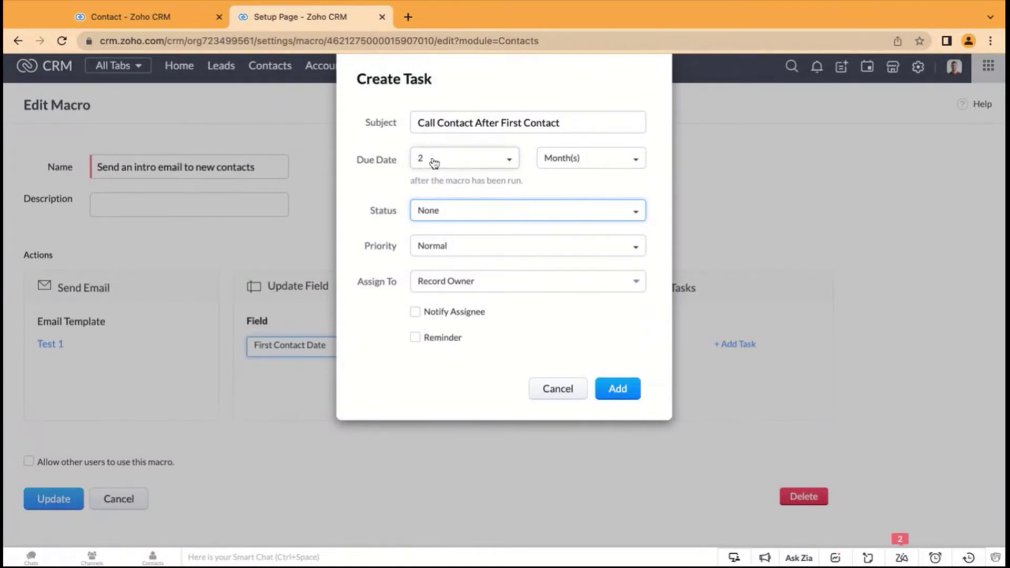
click(469, 219)
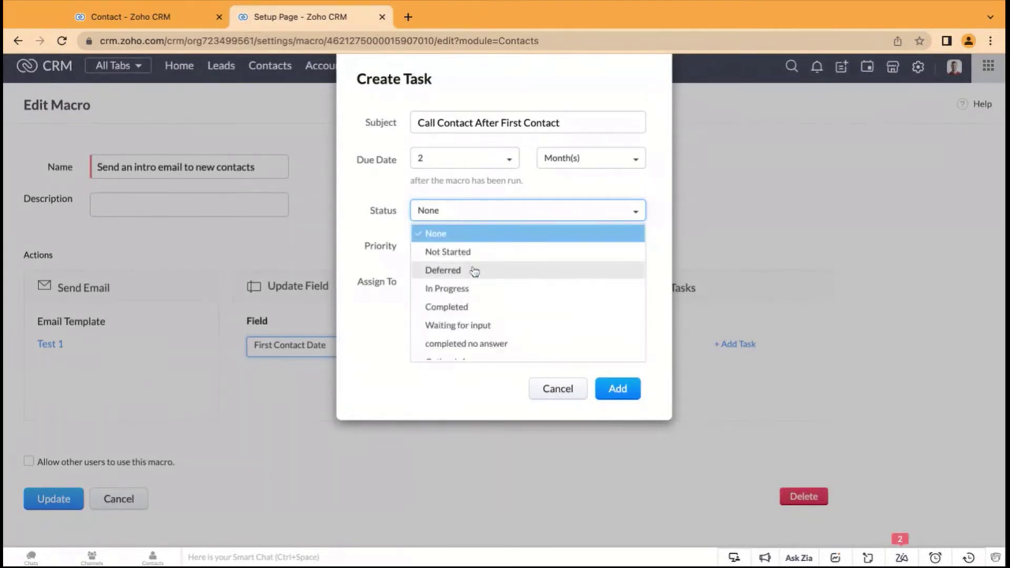
click(493, 294)
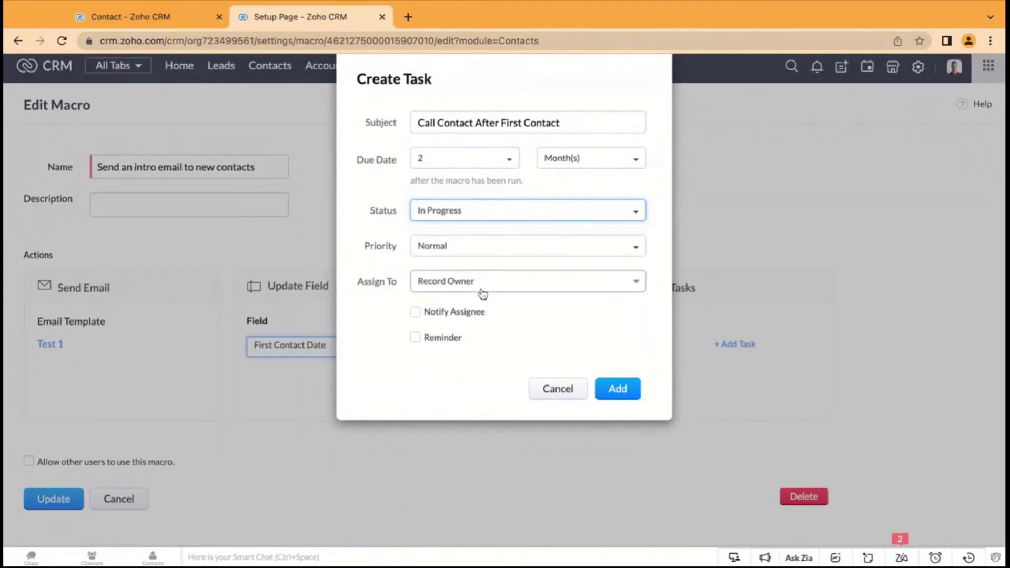
click(459, 211)
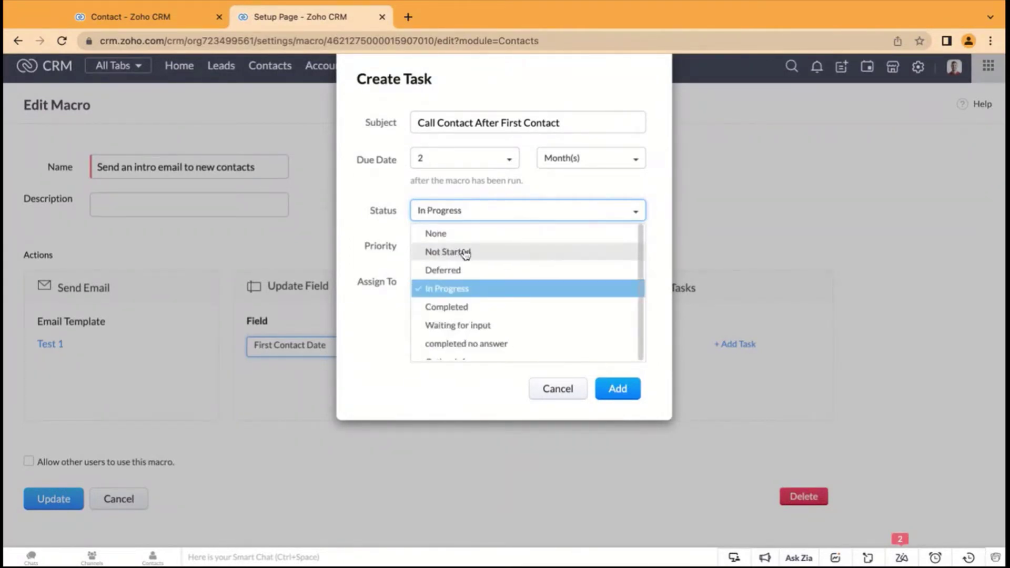
click(466, 253)
scroll(437, 255, down, 1)
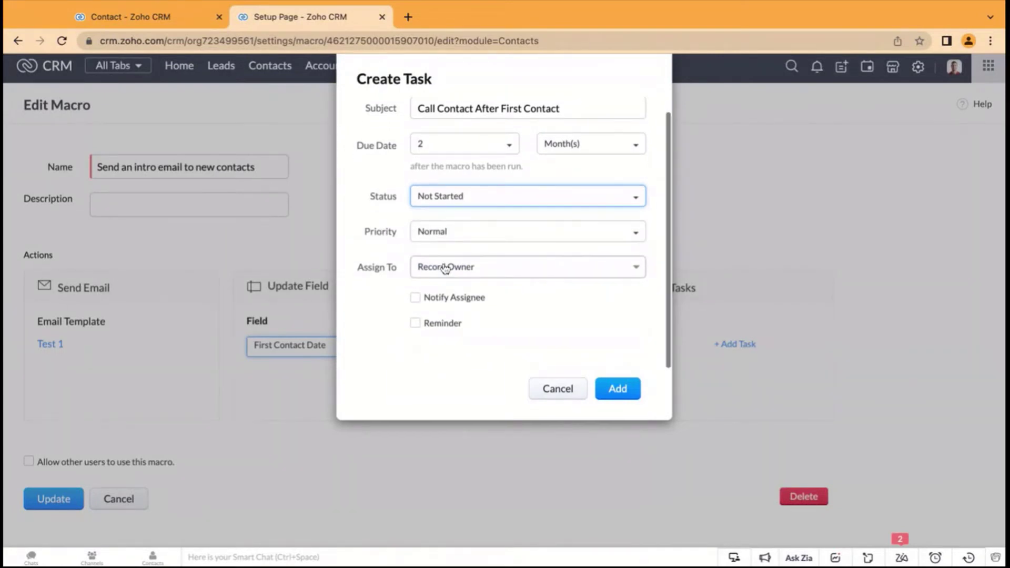
click(482, 277)
click(406, 266)
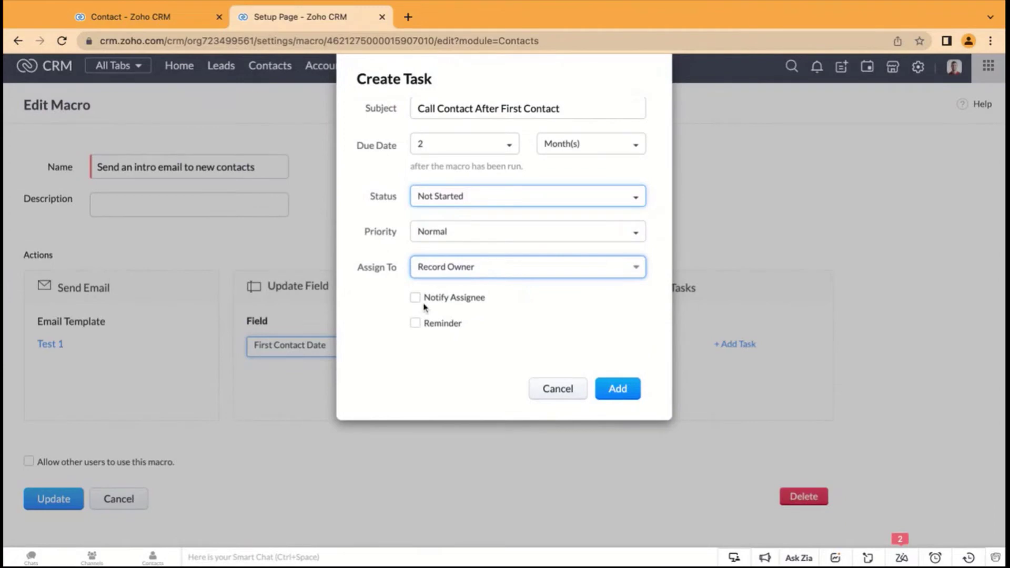
click(624, 395)
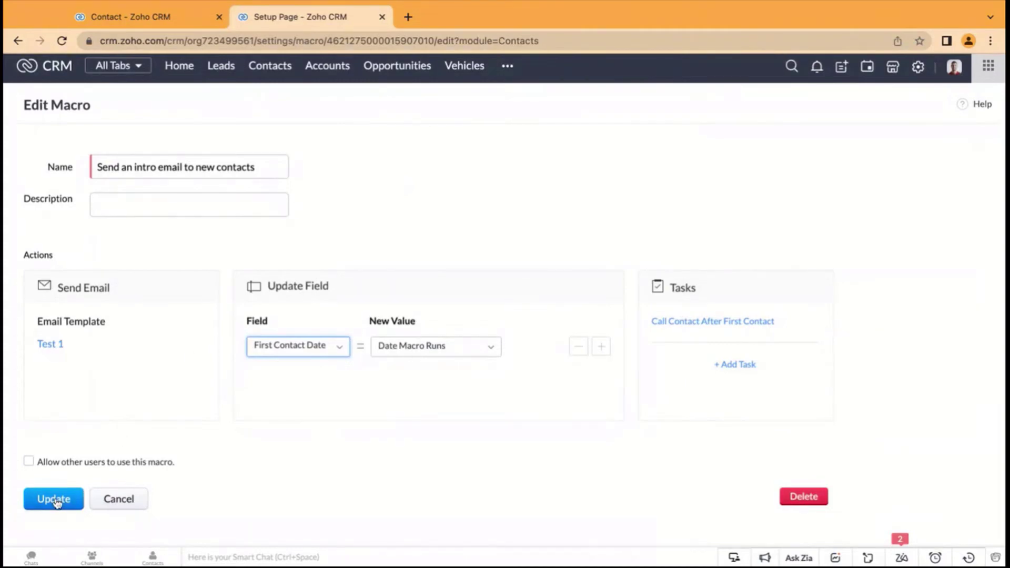
Go over the macro's Send Email, Update Field and Tasks actions and save the updated macro
drag(57, 287, 64, 288)
drag(268, 286, 275, 286)
drag(684, 287, 683, 285)
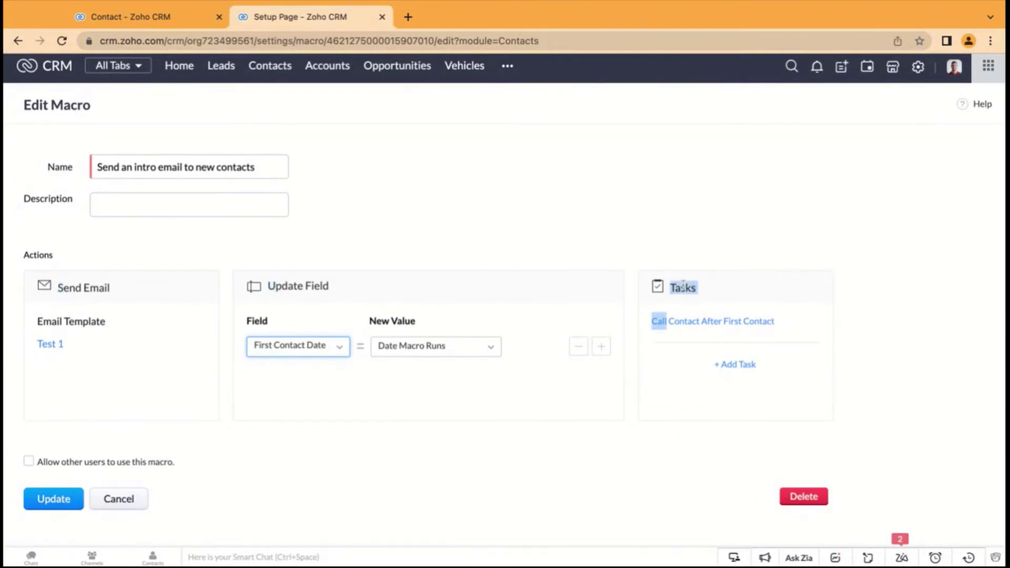
click(551, 214)
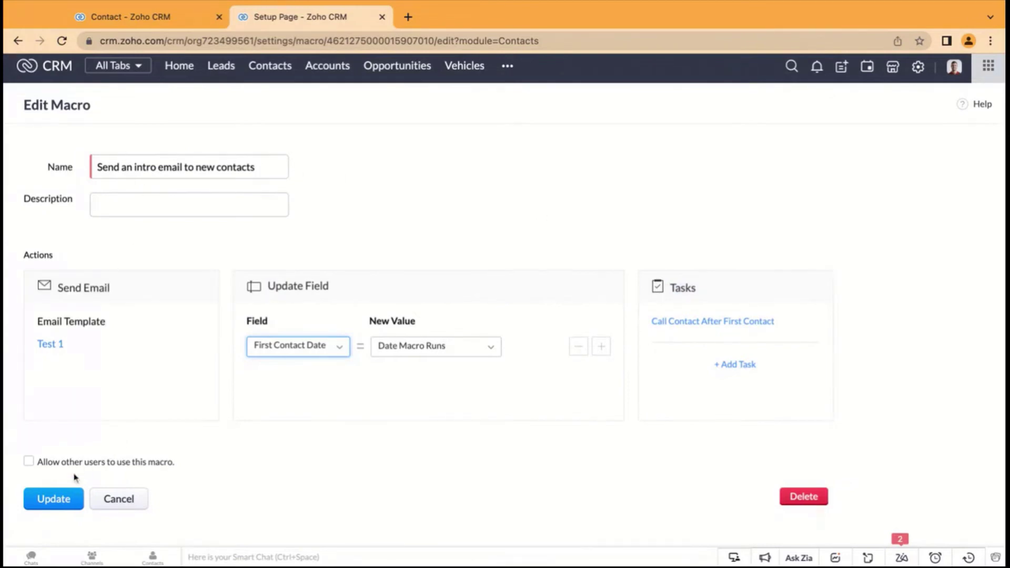
click(53, 500)
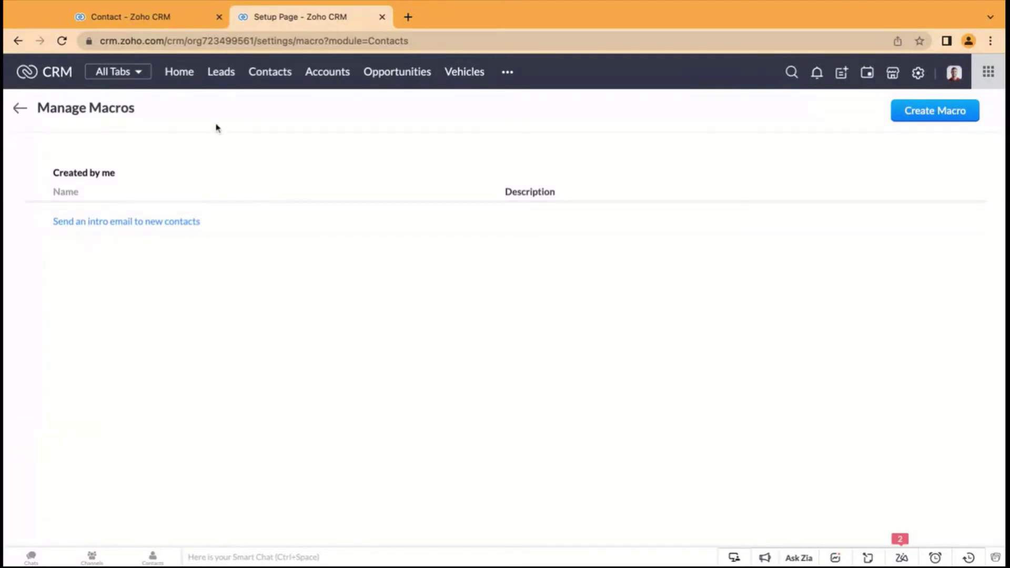
Return to the contact record in the other tab, reload it and run the "Send an intro email to new contacts" macro on it
click(166, 19)
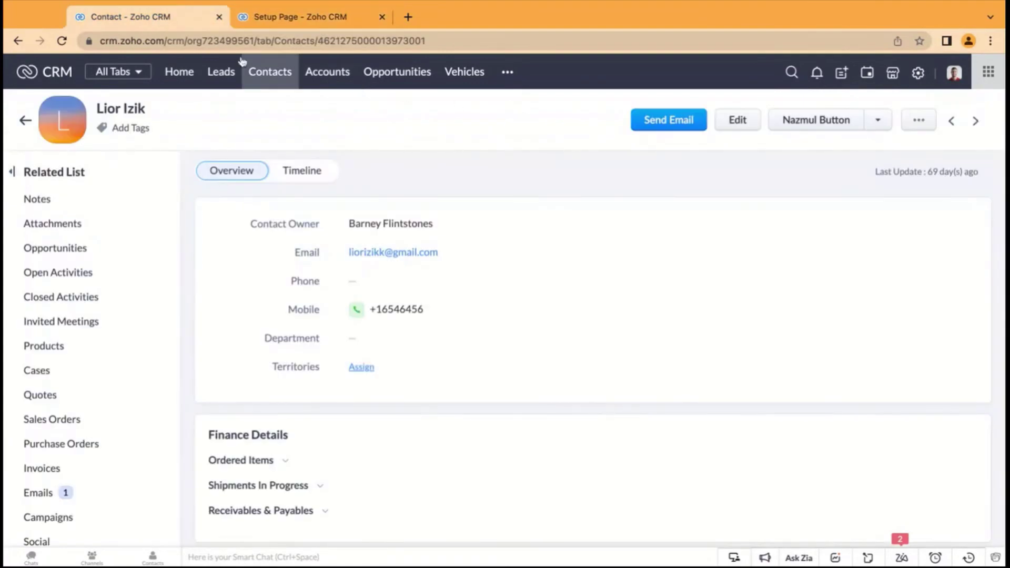
click(61, 41)
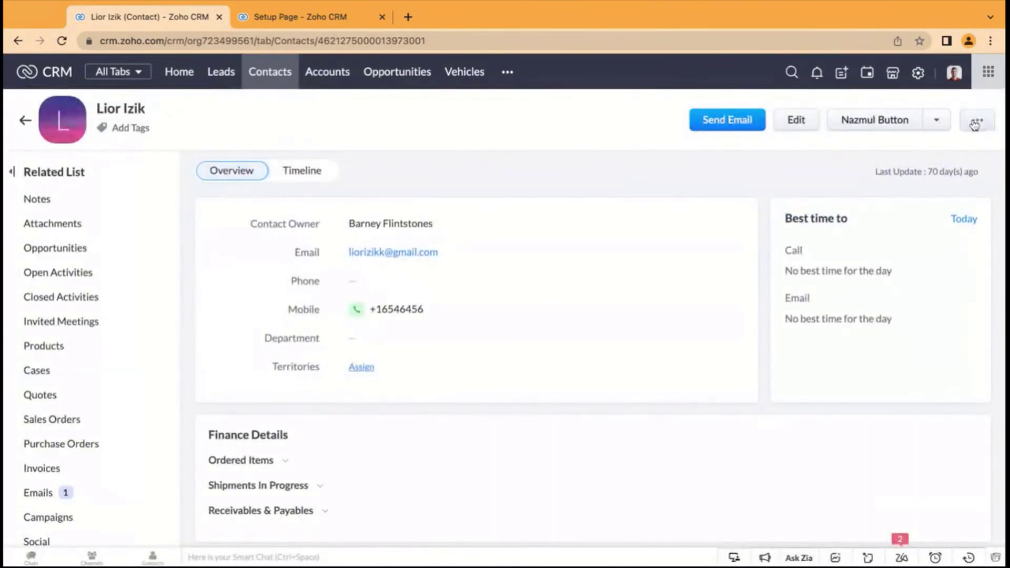
click(977, 120)
mouse_move(899, 378)
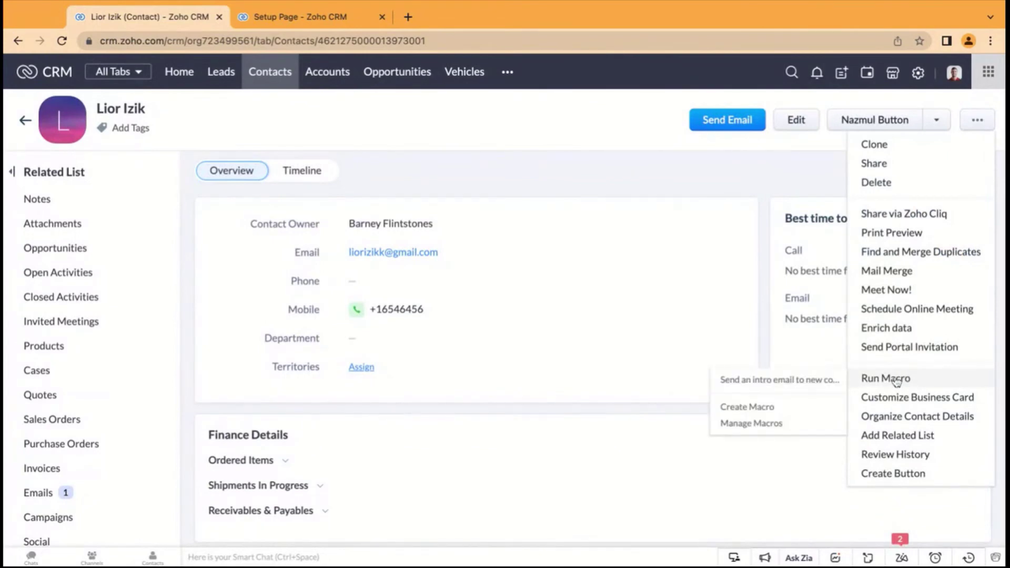
click(805, 382)
triple_click(276, 112)
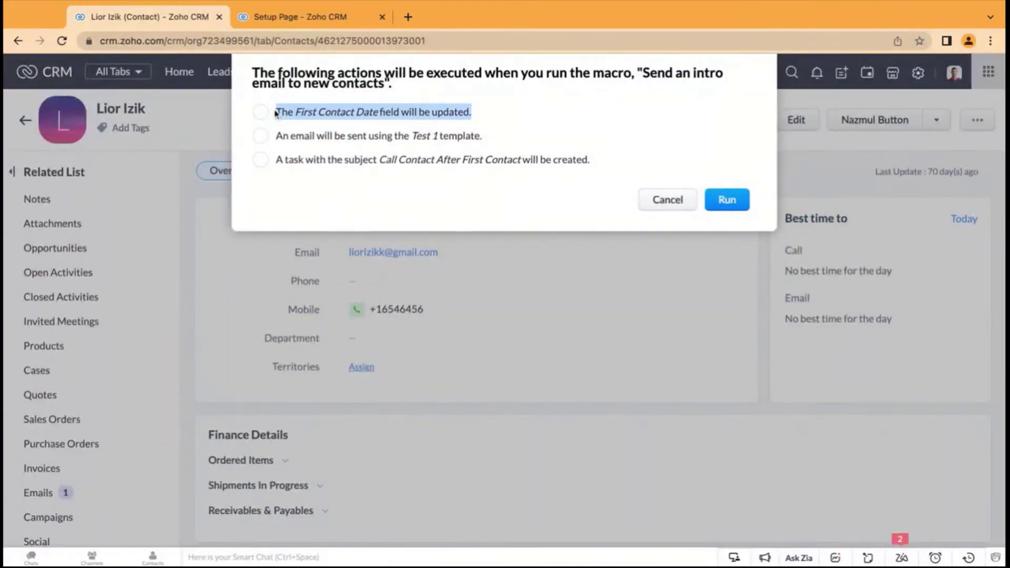
triple_click(408, 112)
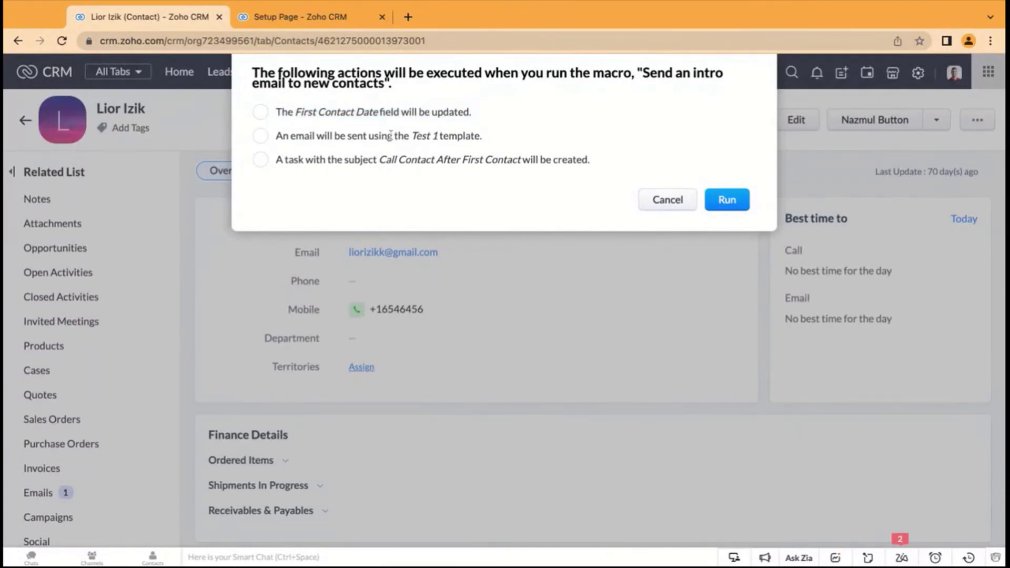
triple_click(398, 136)
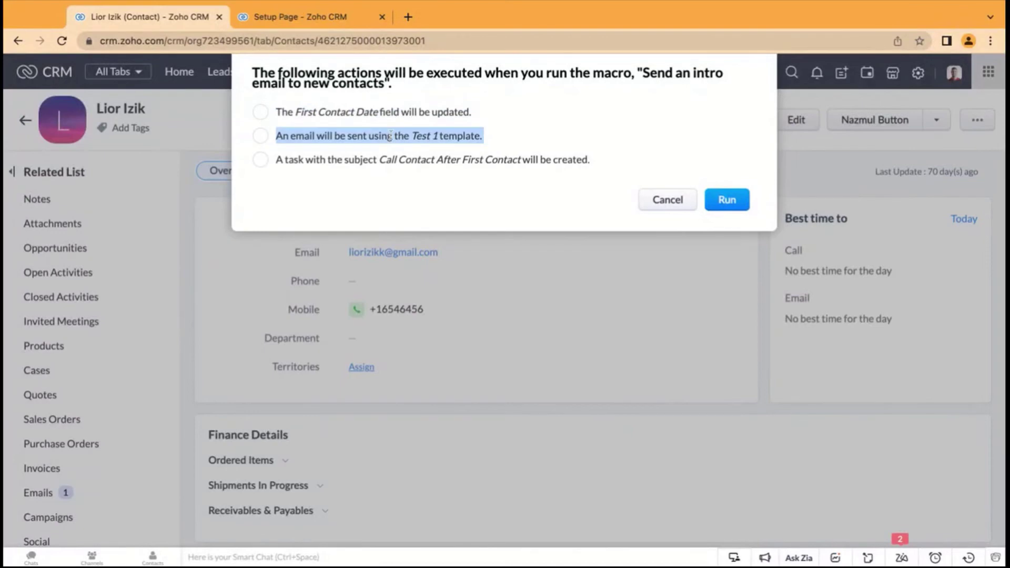
click(448, 158)
triple_click(447, 158)
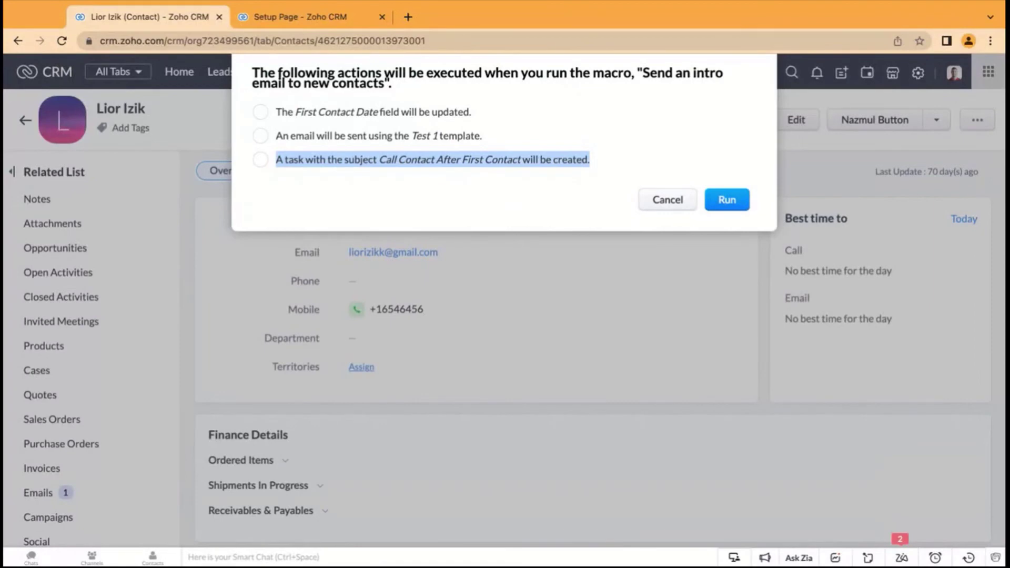
click(727, 202)
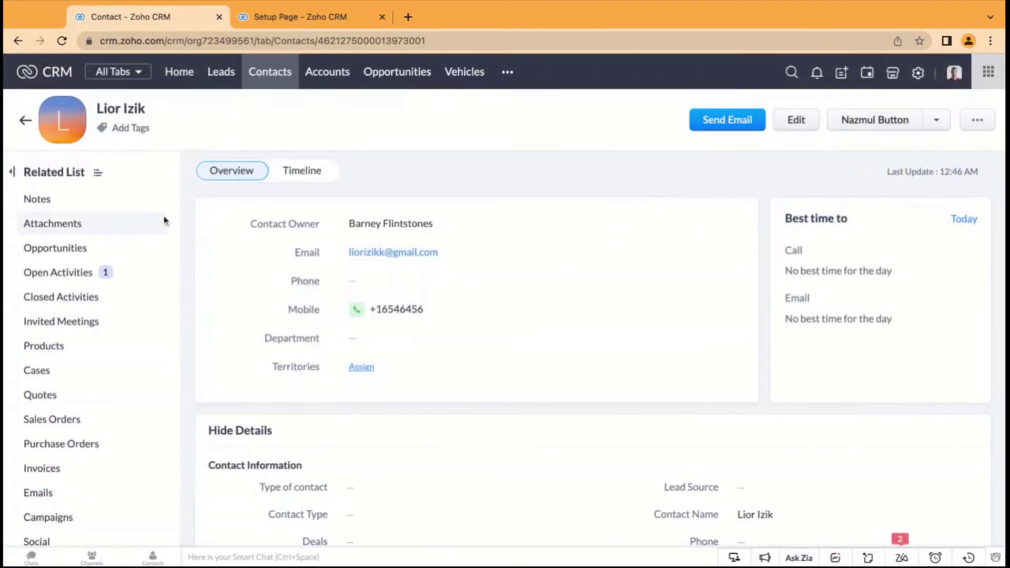
Check the contact's open activities, emails and First Contact Date field for the results of the macro run
click(78, 272)
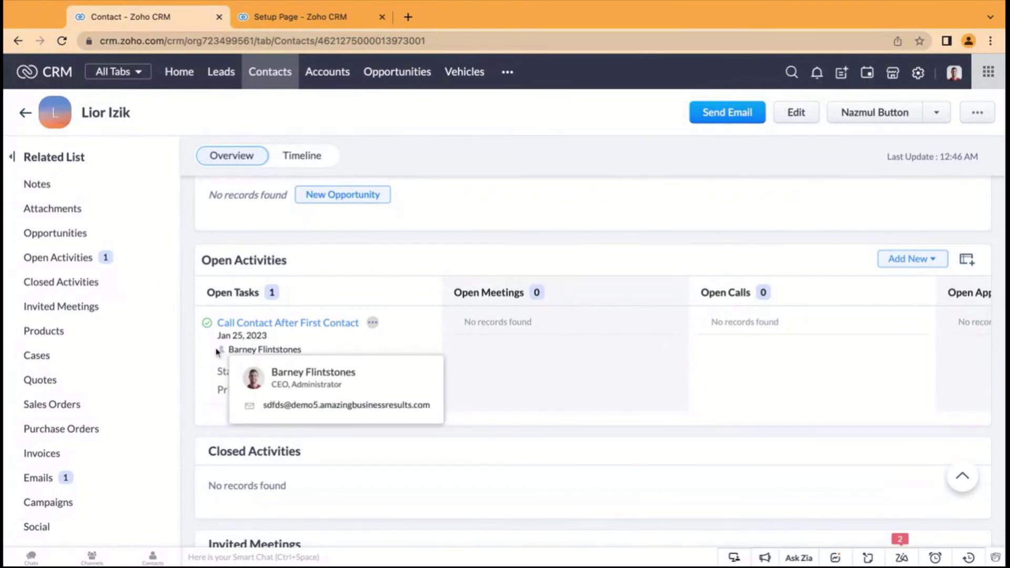
click(42, 478)
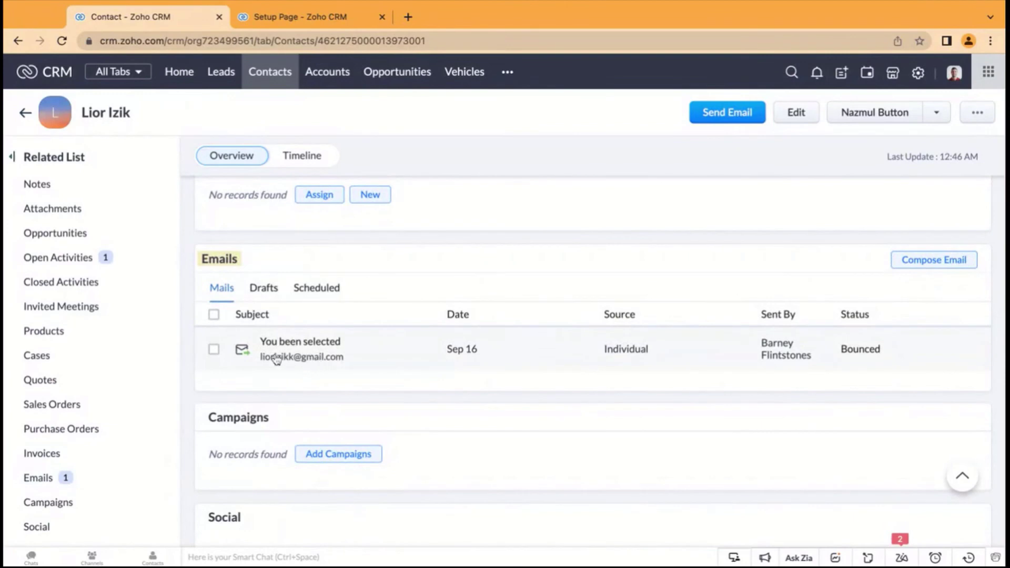
scroll(276, 356, up, 10)
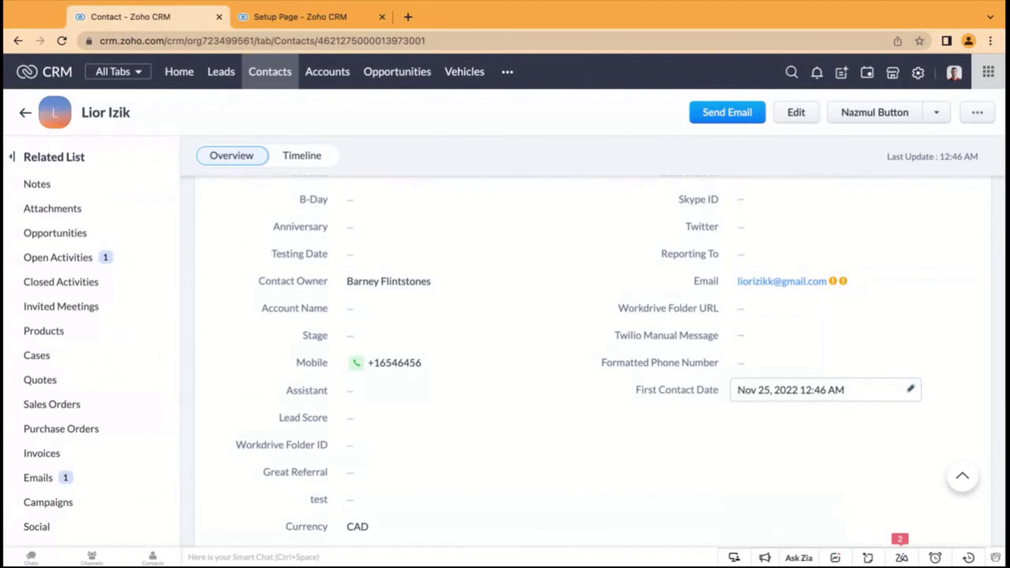
Select all records in the Contacts list to view the macros available for bulk runs, and clear the selection without running any
click(271, 74)
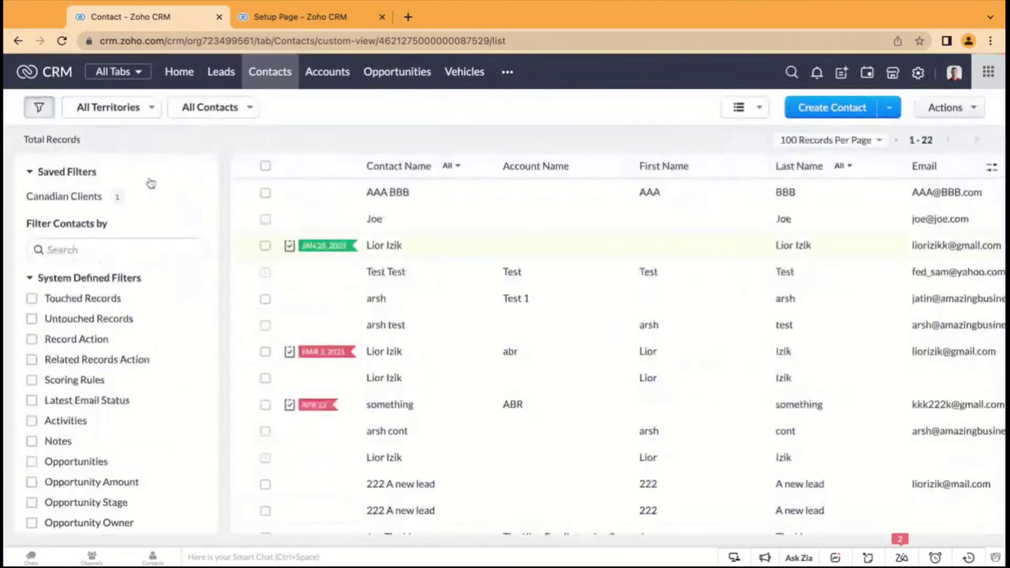
click(266, 166)
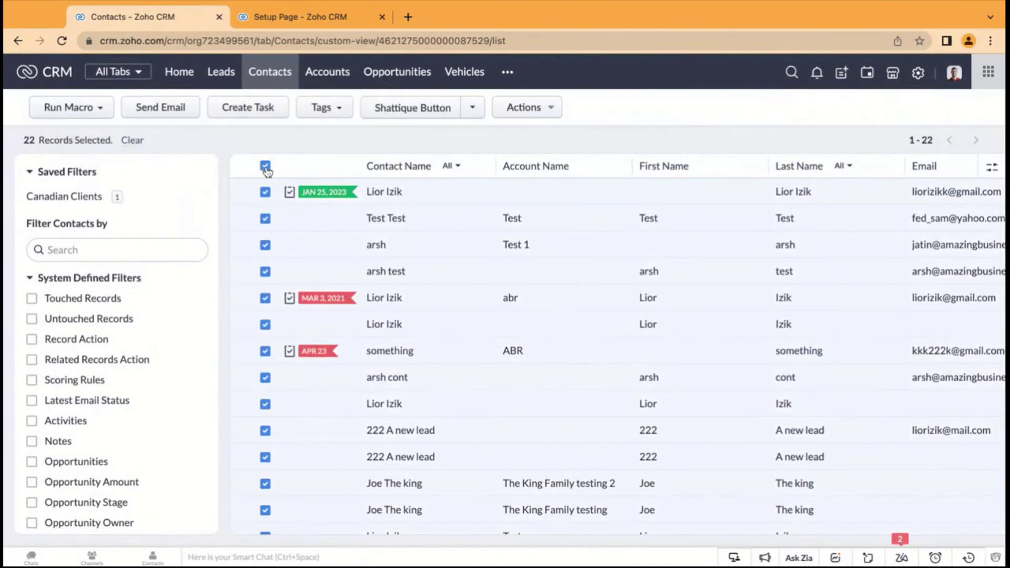
click(106, 111)
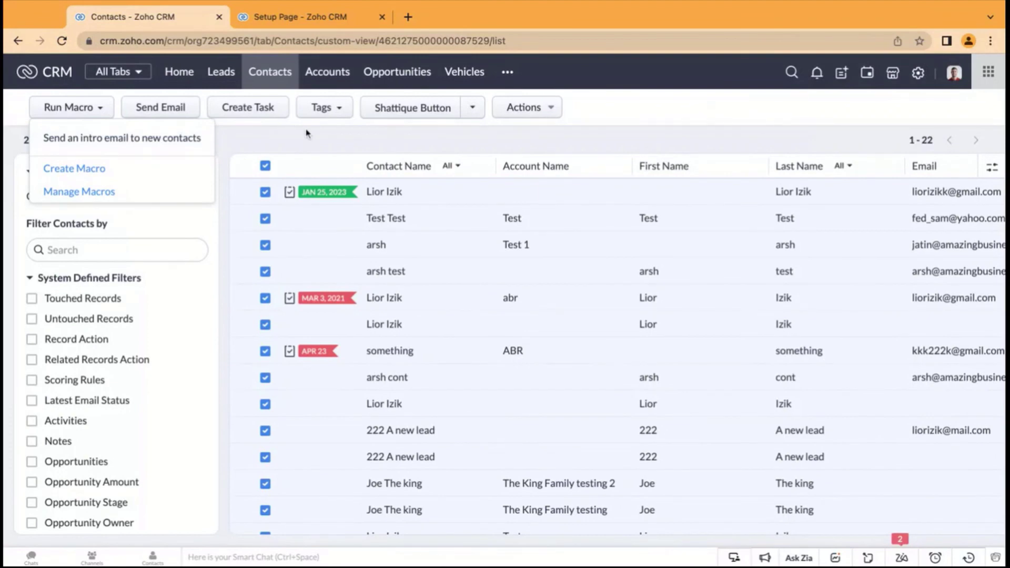
click(294, 144)
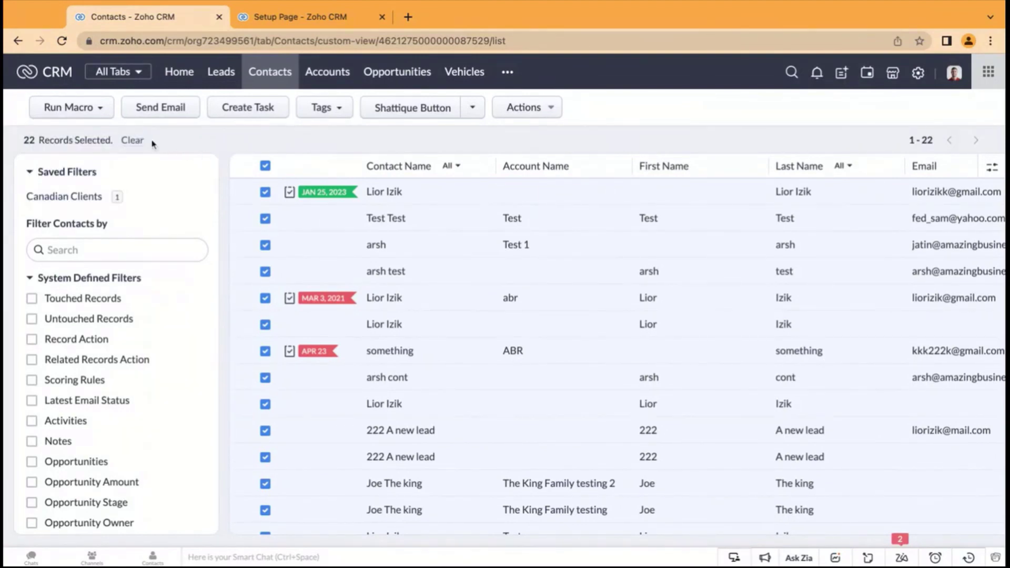
click(135, 140)
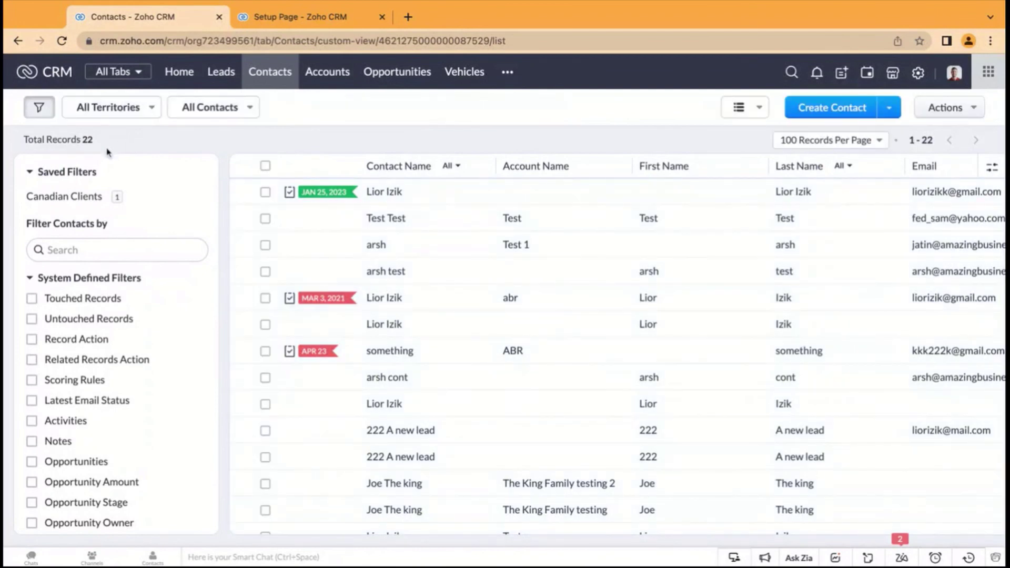
Switch the Contacts list from All Contacts to the "Canadian clients" view
click(208, 107)
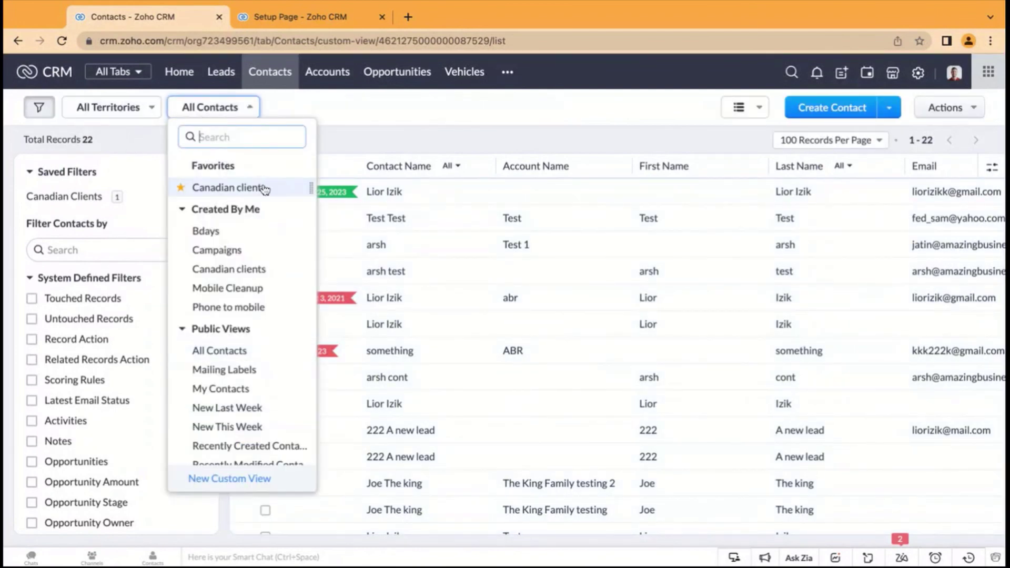
click(265, 189)
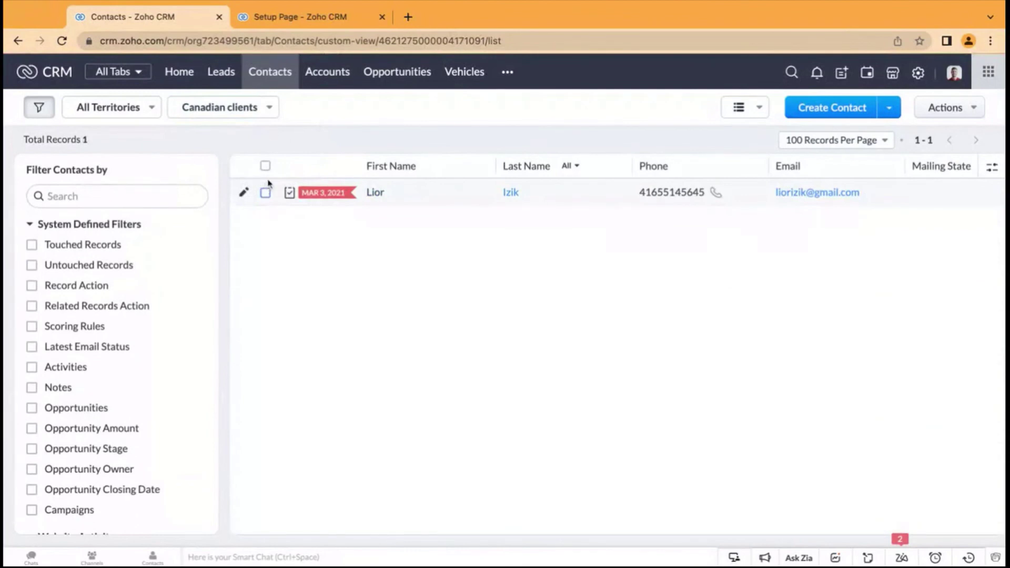